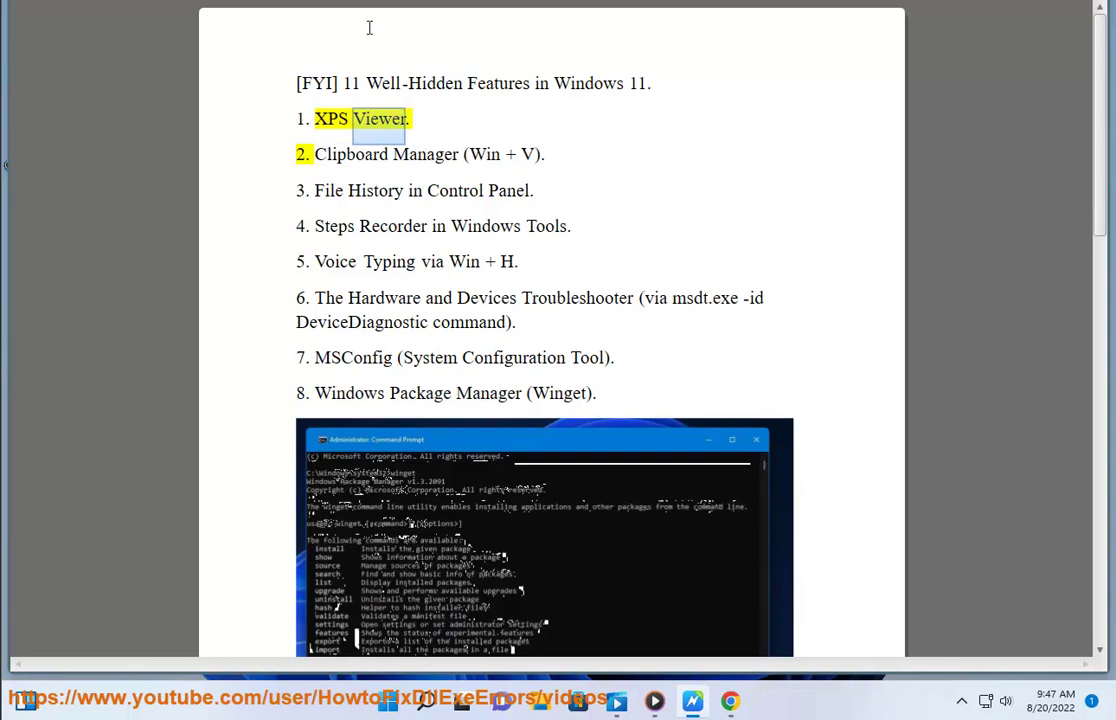
Select the 'XPS Viewer.' entry as the first item in the Word list
drag(410, 118, 316, 122)
key(ctrl+c)
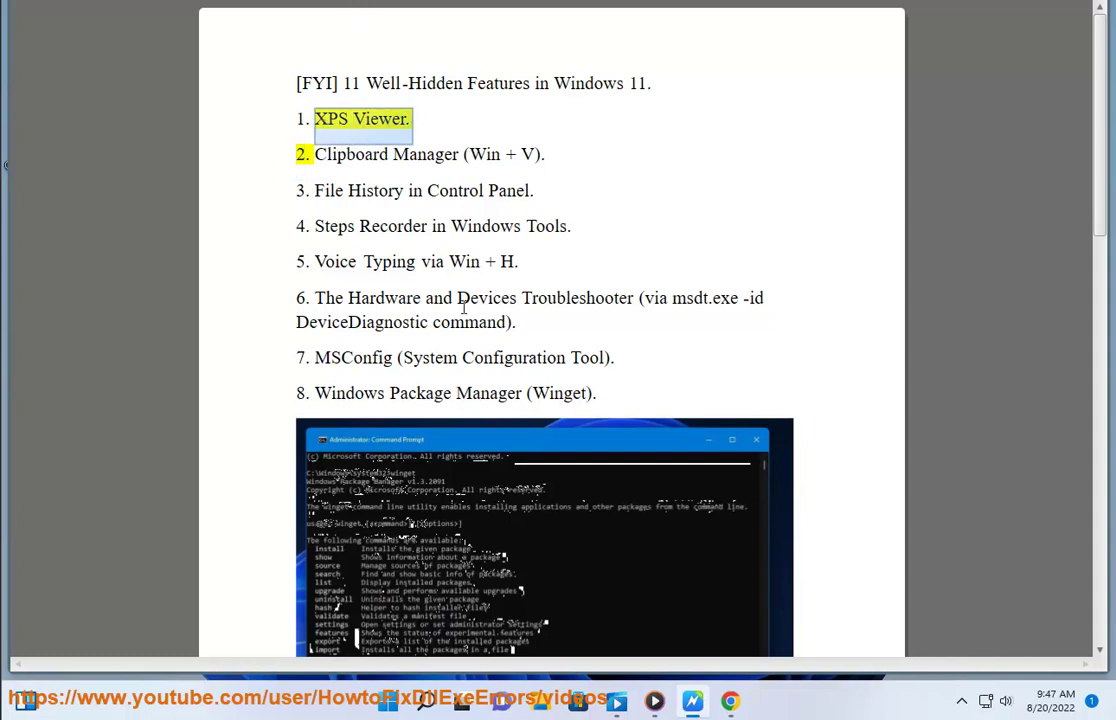
Open the Optional features page under Settings > Apps
click(388, 700)
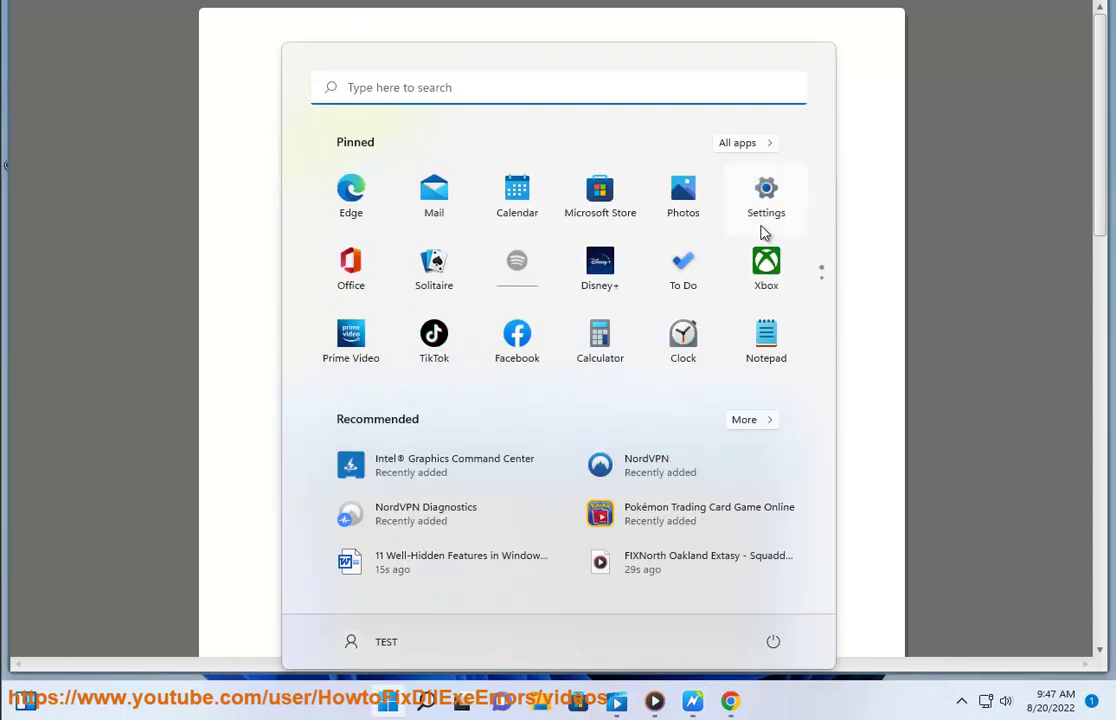
click(764, 200)
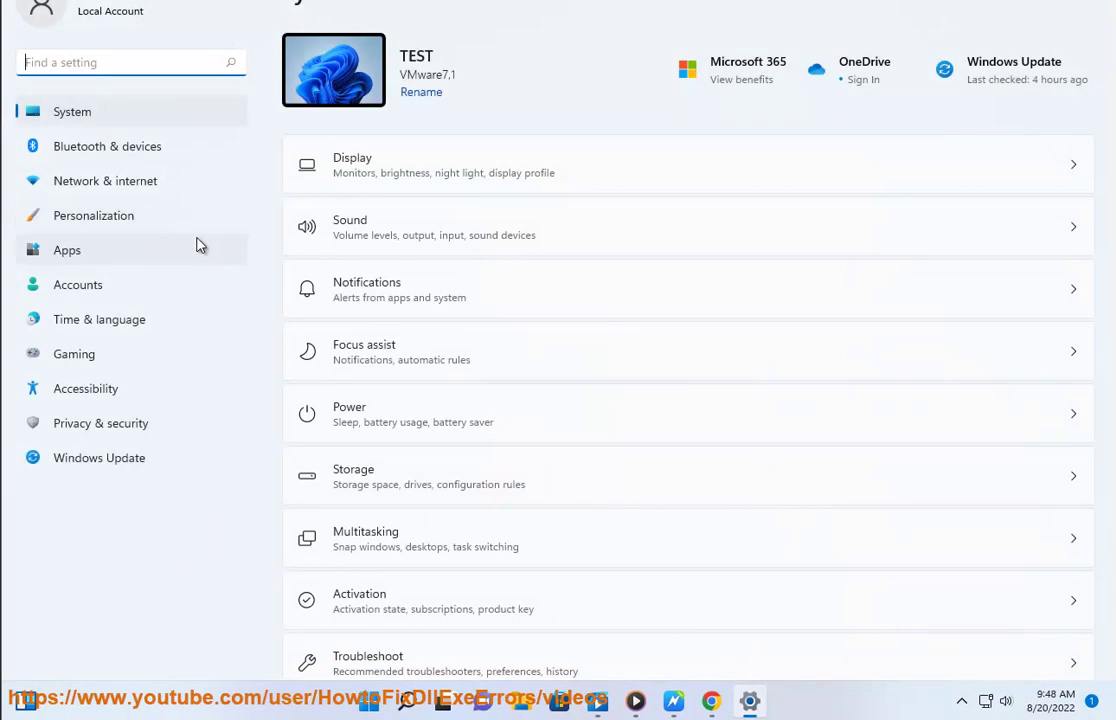
click(143, 252)
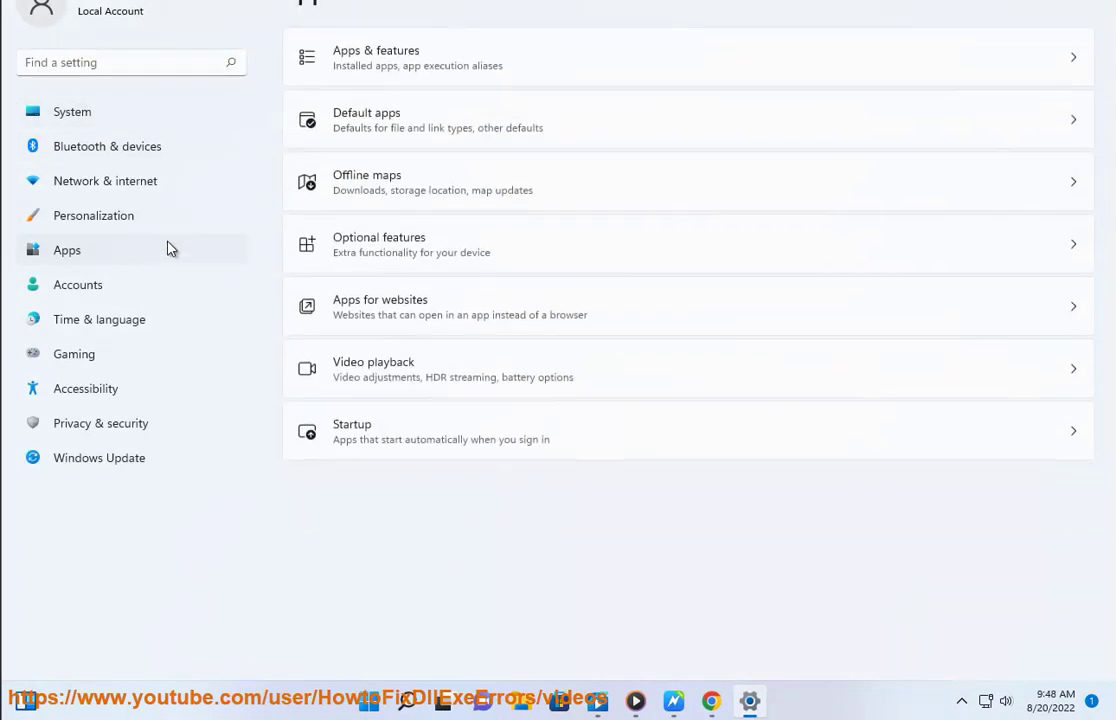
click(481, 255)
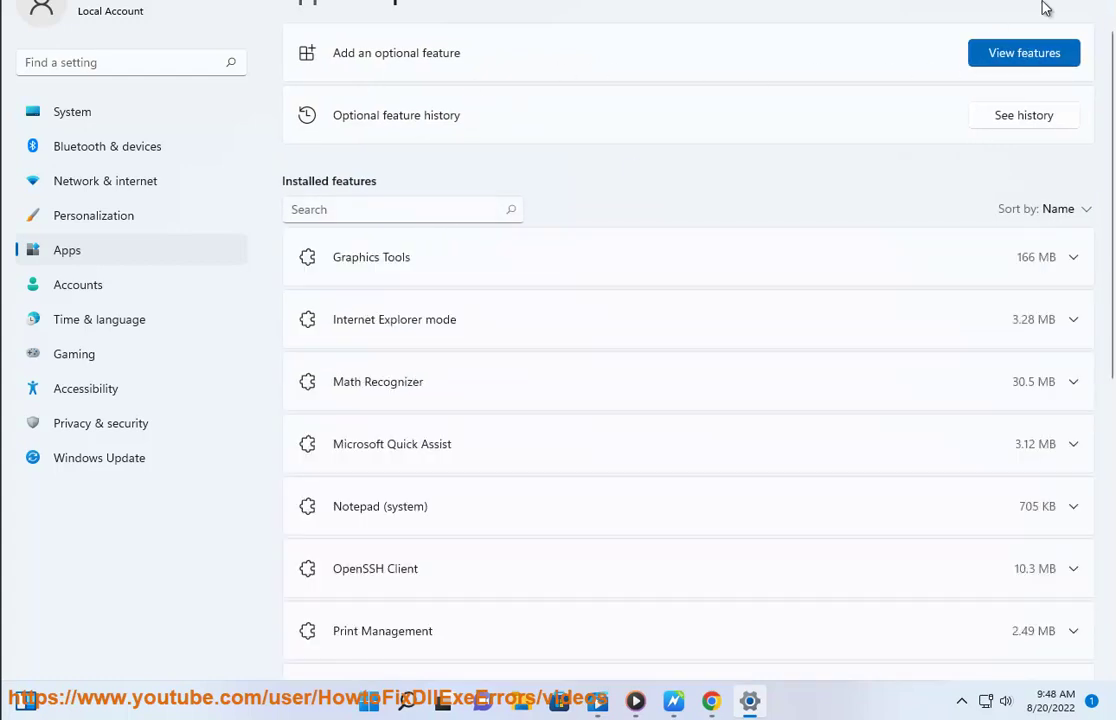
Find XPS Viewer among available features, select it, and start its installation
click(1018, 47)
key(ctrl+v)
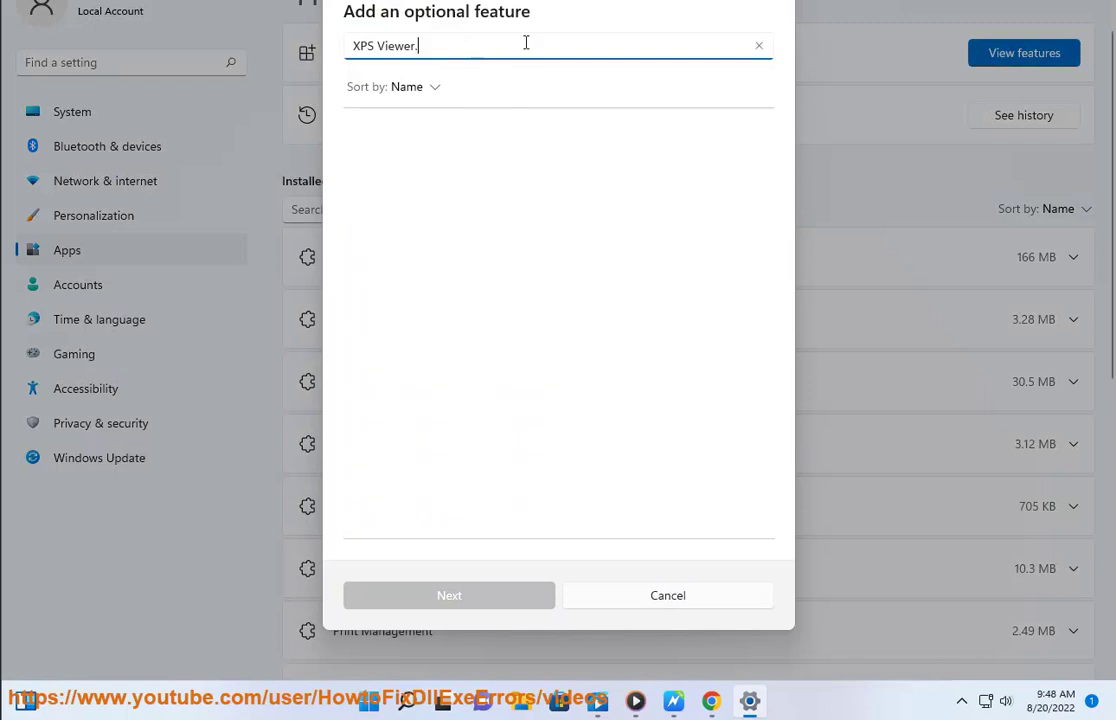
click(722, 142)
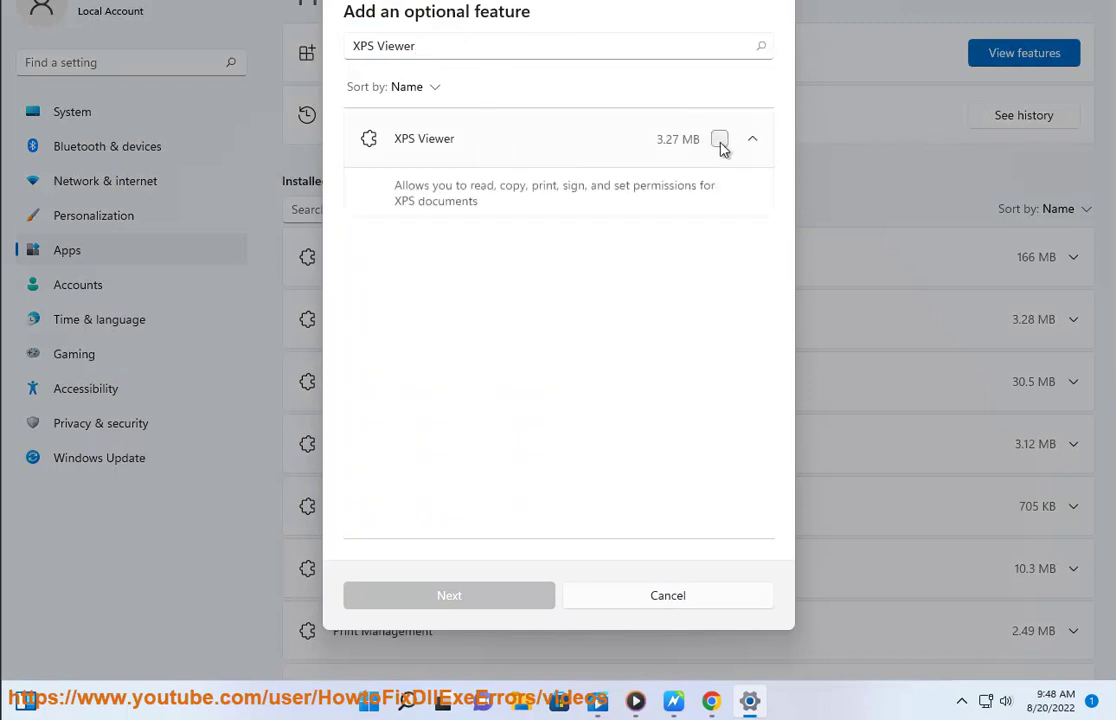
click(499, 600)
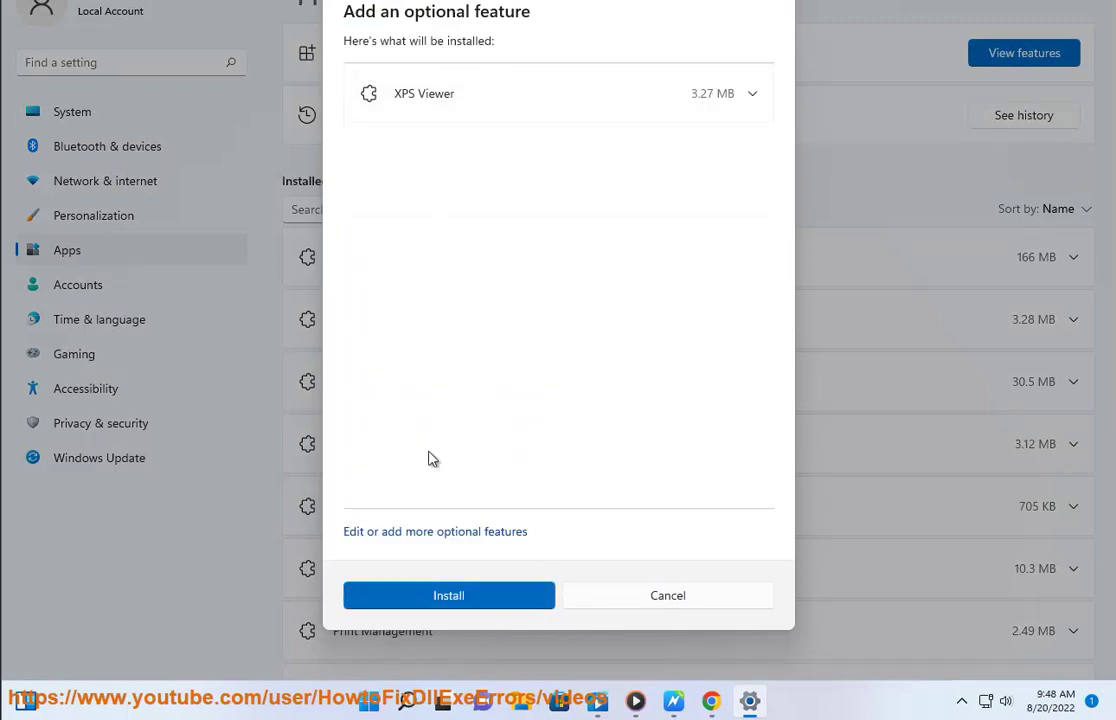
click(486, 604)
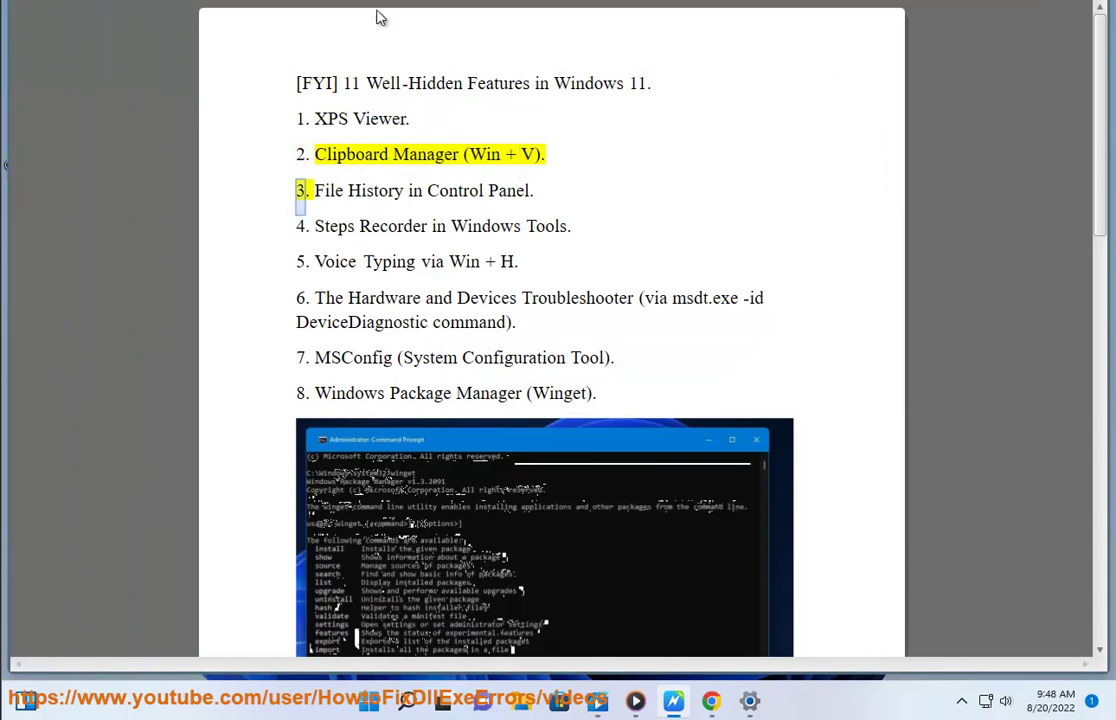
Show the empty clipboard history with Win+V, close it, and bring up Windows search
key(super+v)
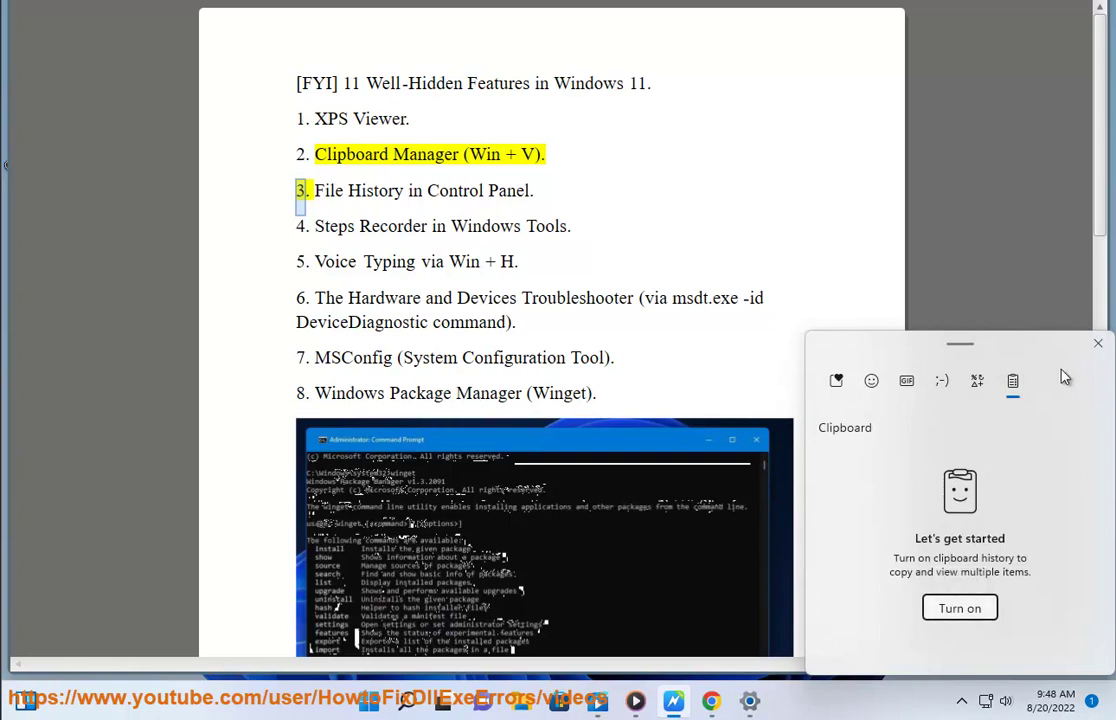
click(1098, 349)
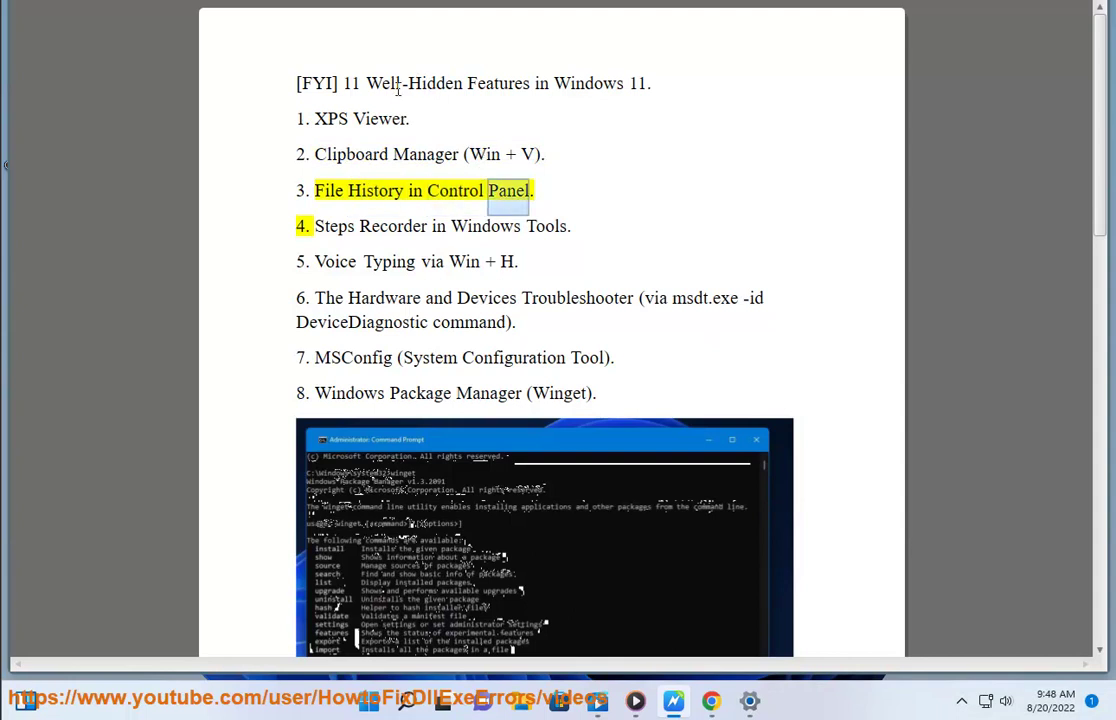
click(406, 700)
Open Control Panel, search it for 'FILE', and open the File History page
click(542, 444)
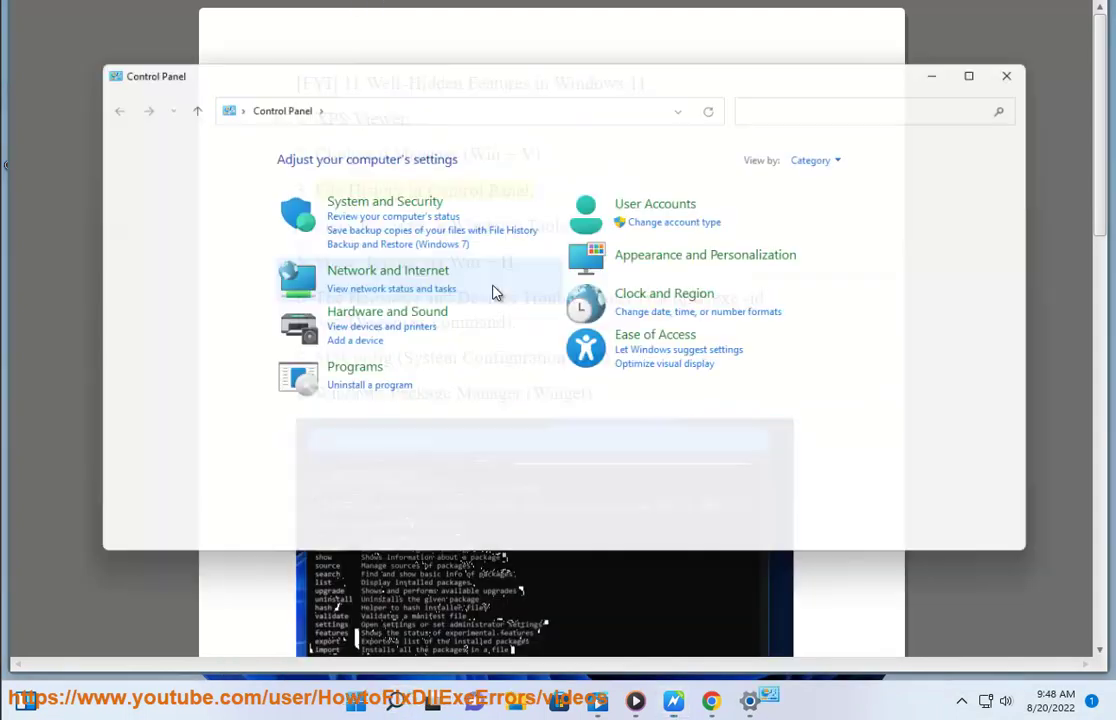
click(800, 104)
text(Fl)
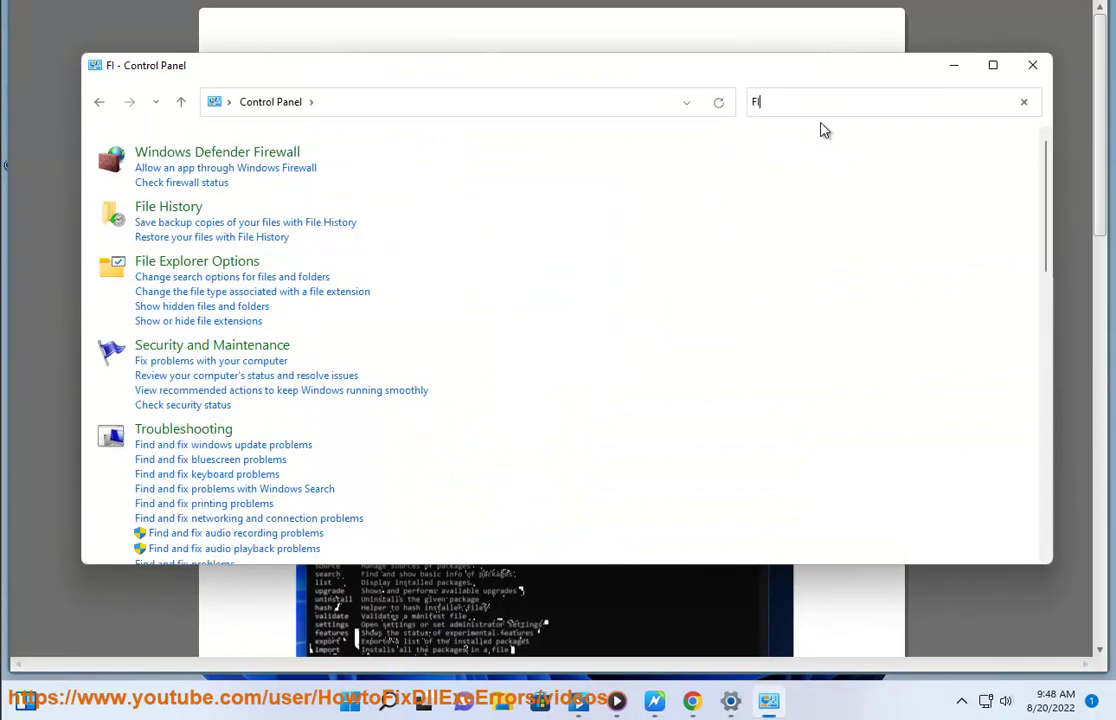
text(LE)
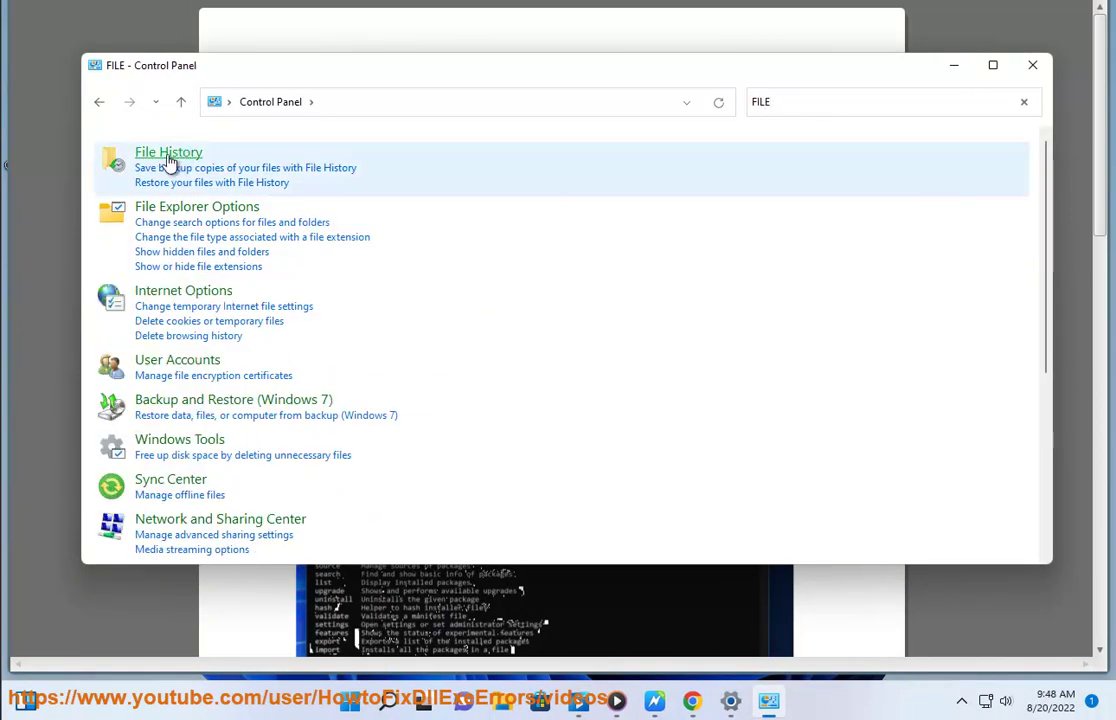
click(164, 153)
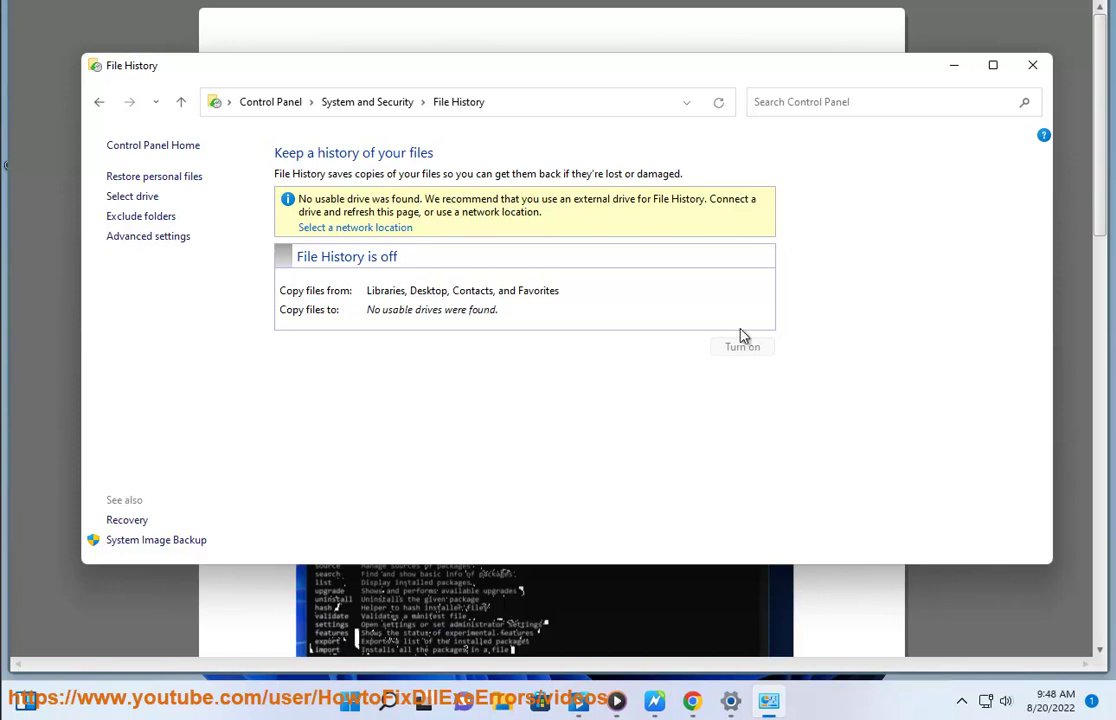
Close File History, reopen Control Panel, and open the Windows Tools folder through its search
click(1044, 69)
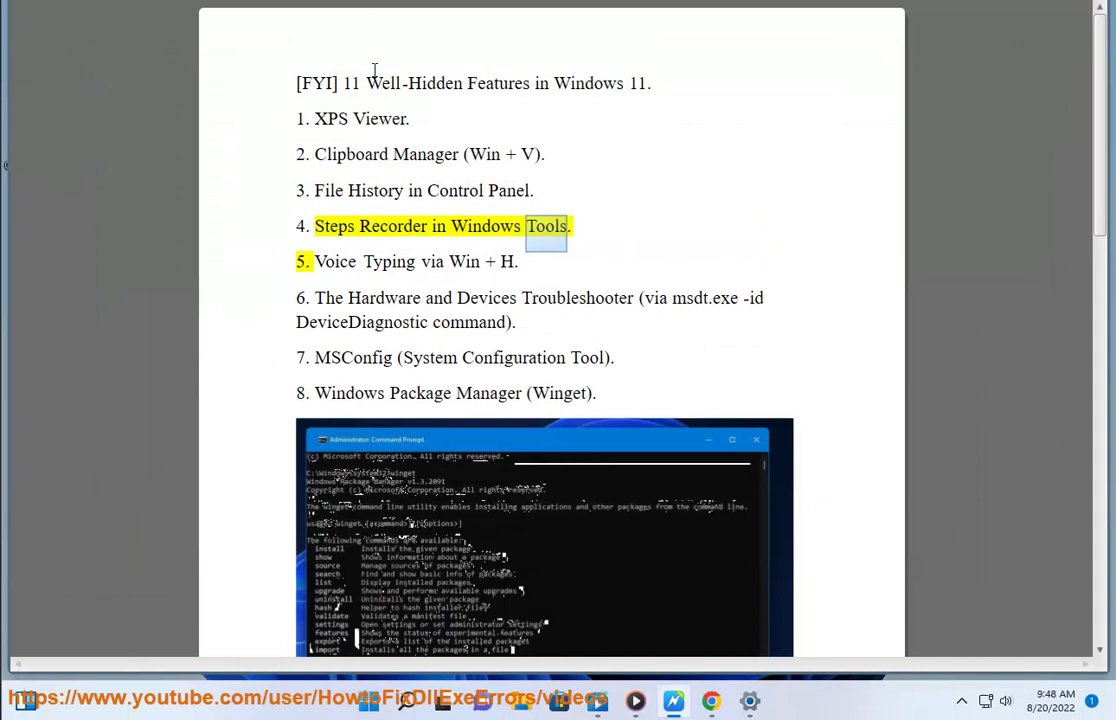
click(453, 224)
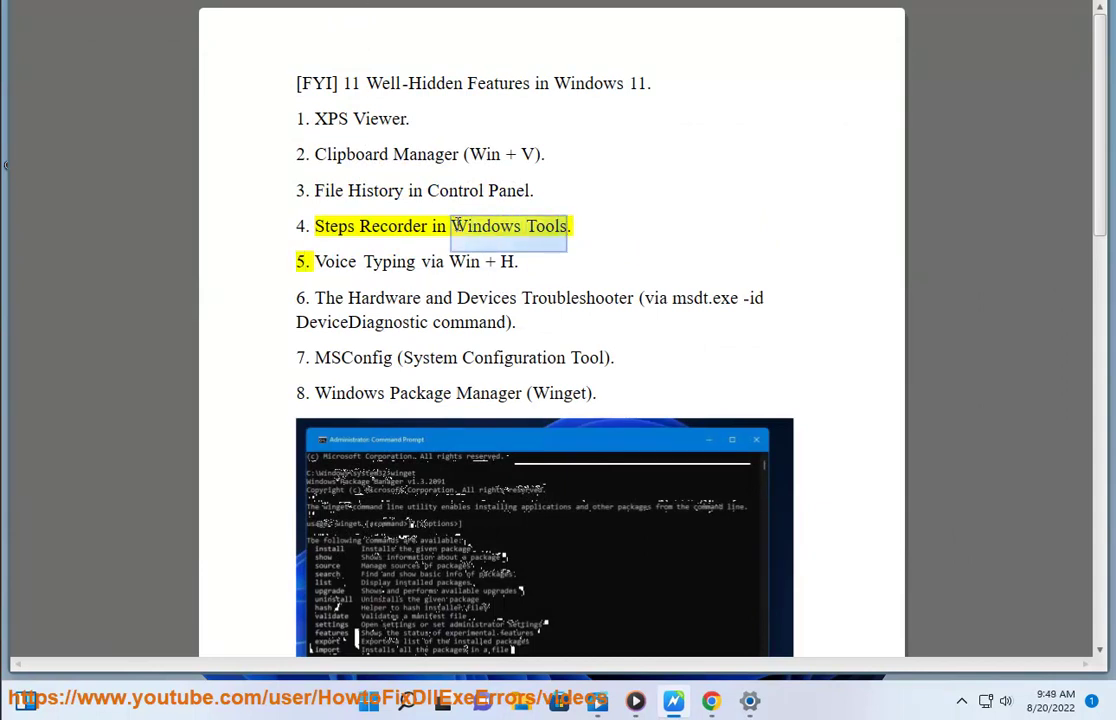
click(406, 697)
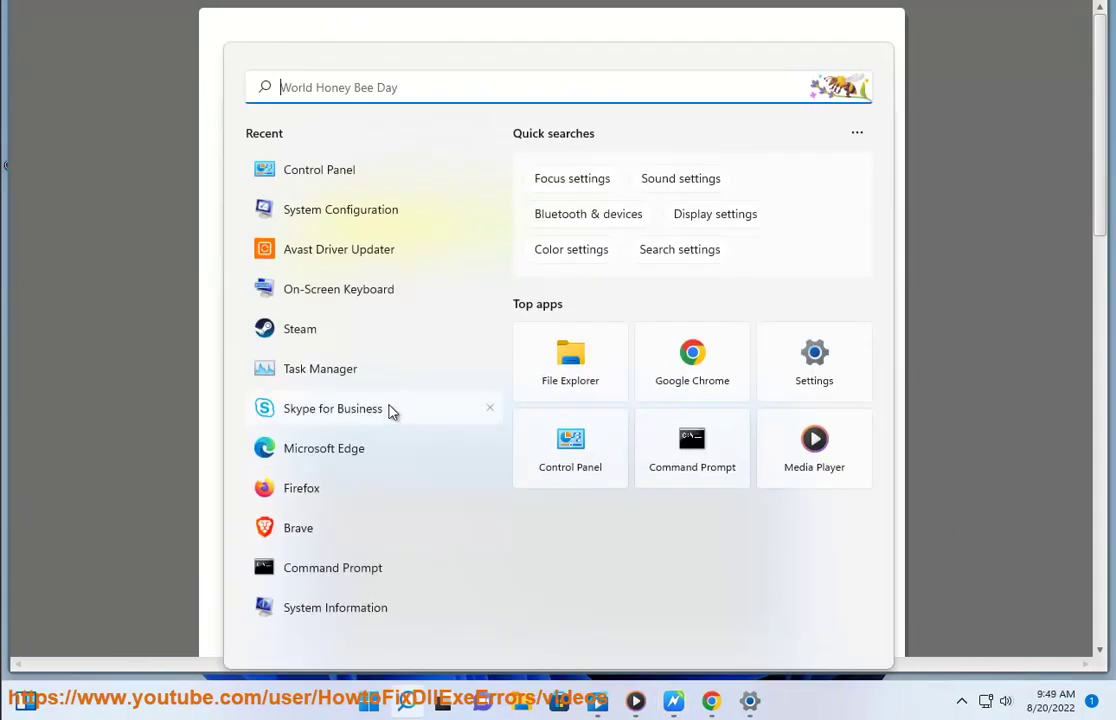
click(584, 458)
click(834, 108)
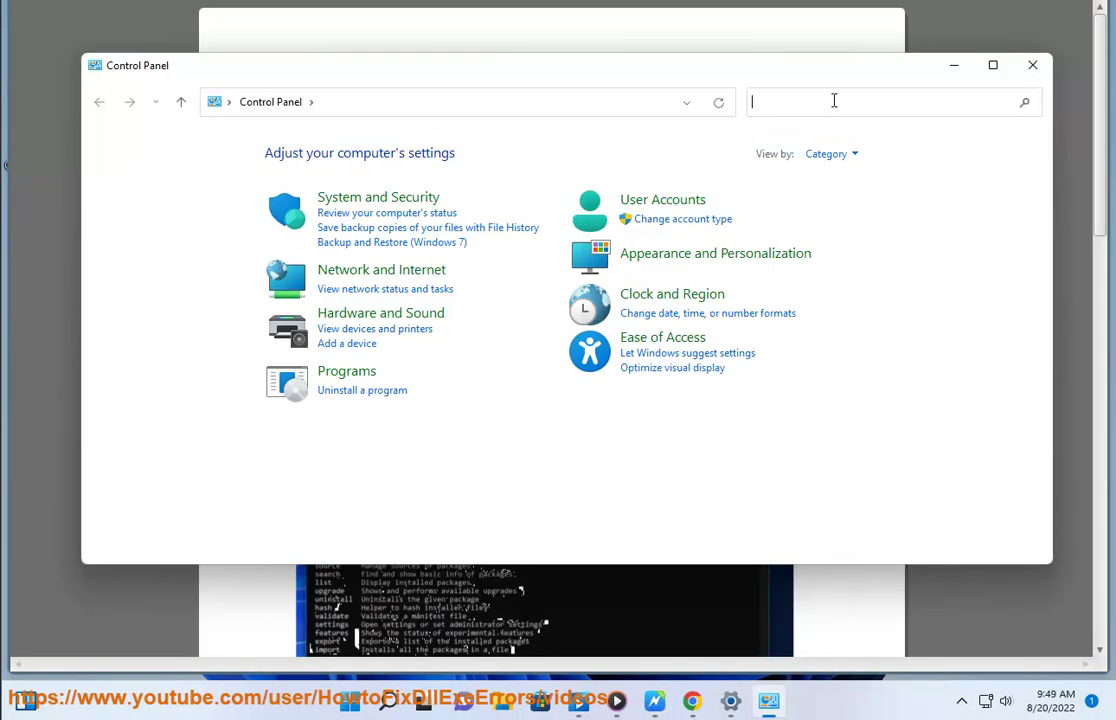
text(Windows Tools)
drag(836, 101, 716, 116)
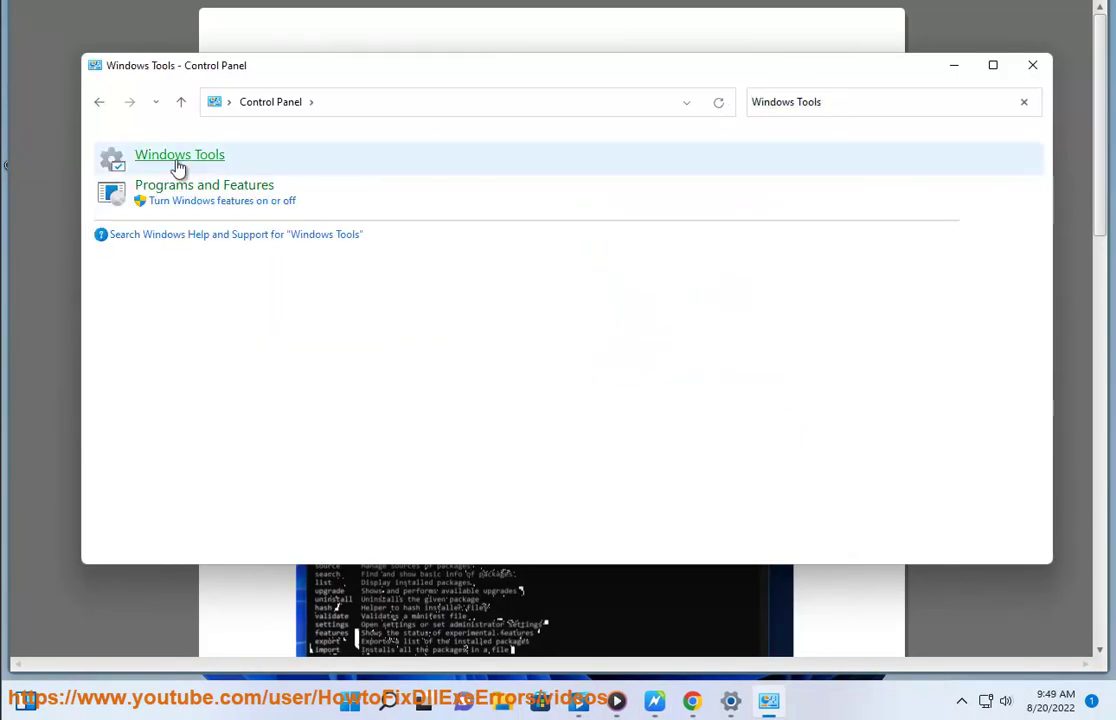
click(178, 160)
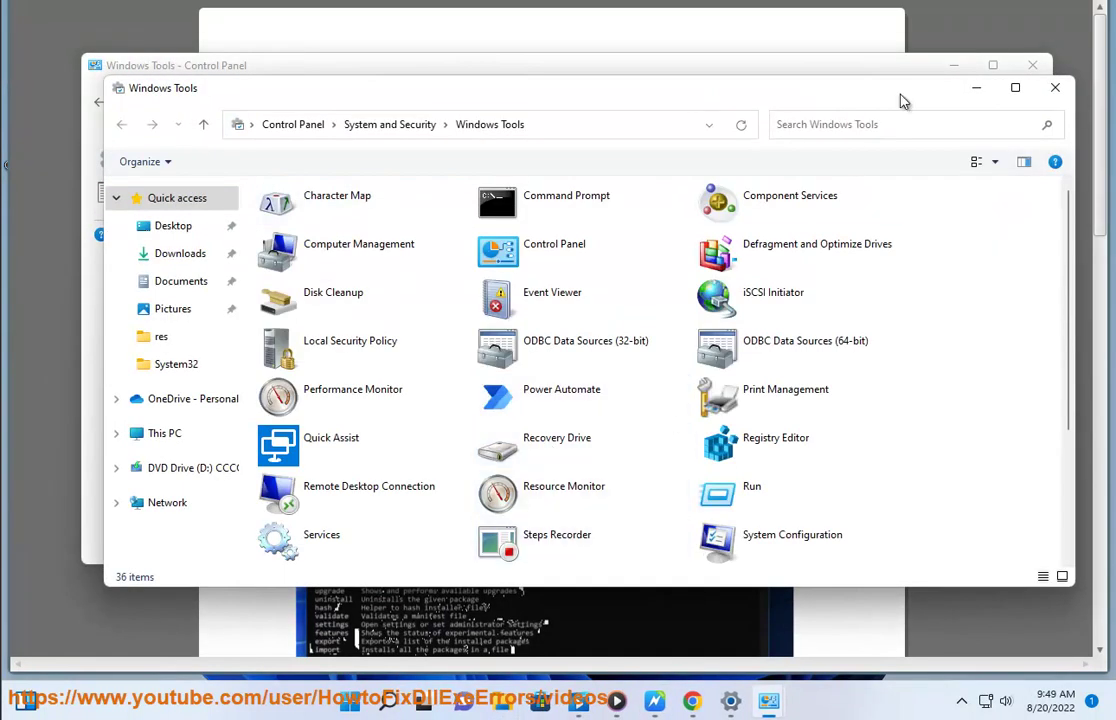
Minimize Control Panel and launch Steps Recorder from Windows Tools
click(955, 66)
drag(523, 95, 555, 136)
click(572, 585)
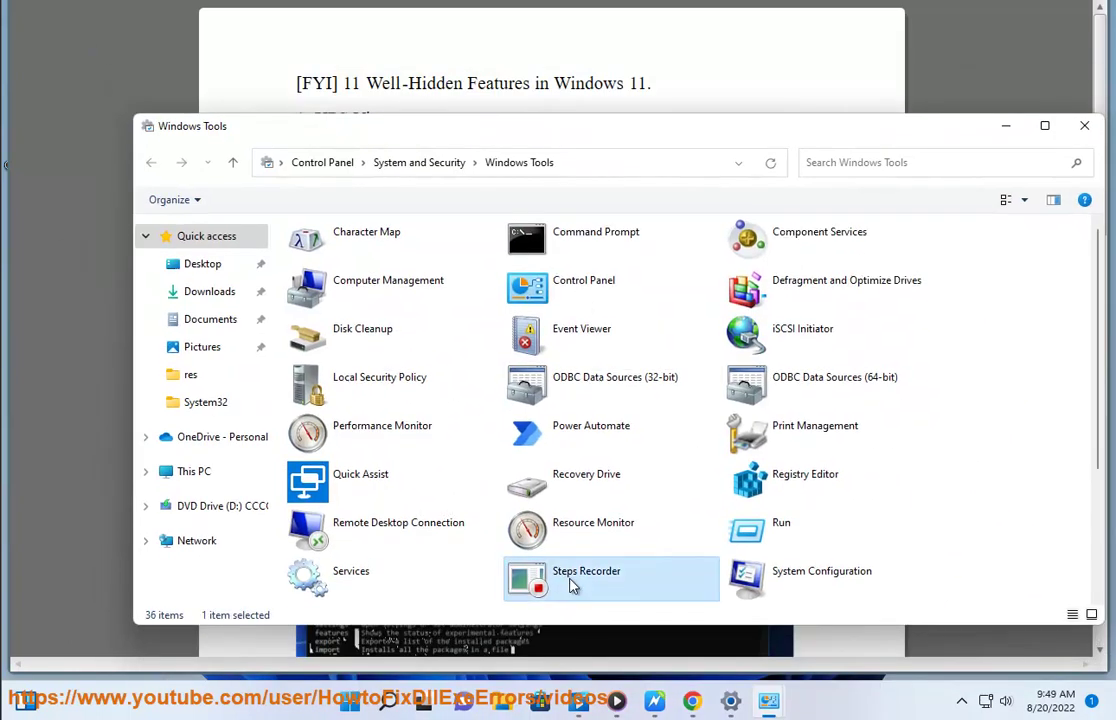
double_click(572, 585)
drag(205, 12, 688, 320)
View Steps Recorder's About information, then close Steps Recorder and Windows Tools
click(830, 342)
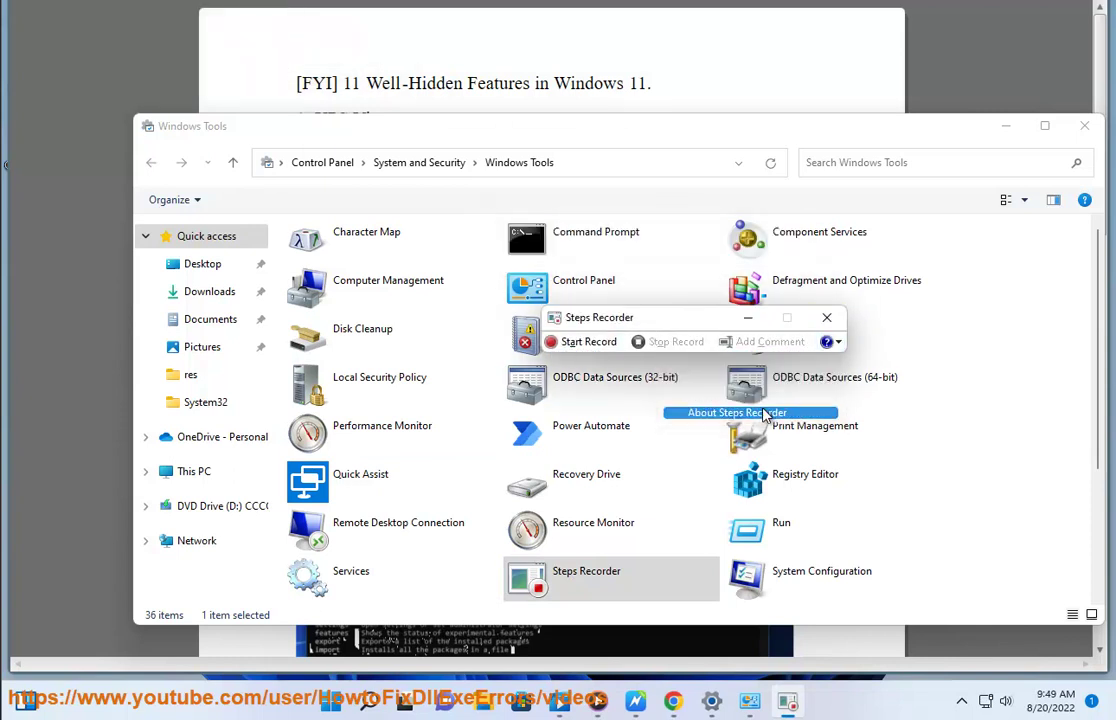
click(763, 412)
drag(737, 383, 763, 213)
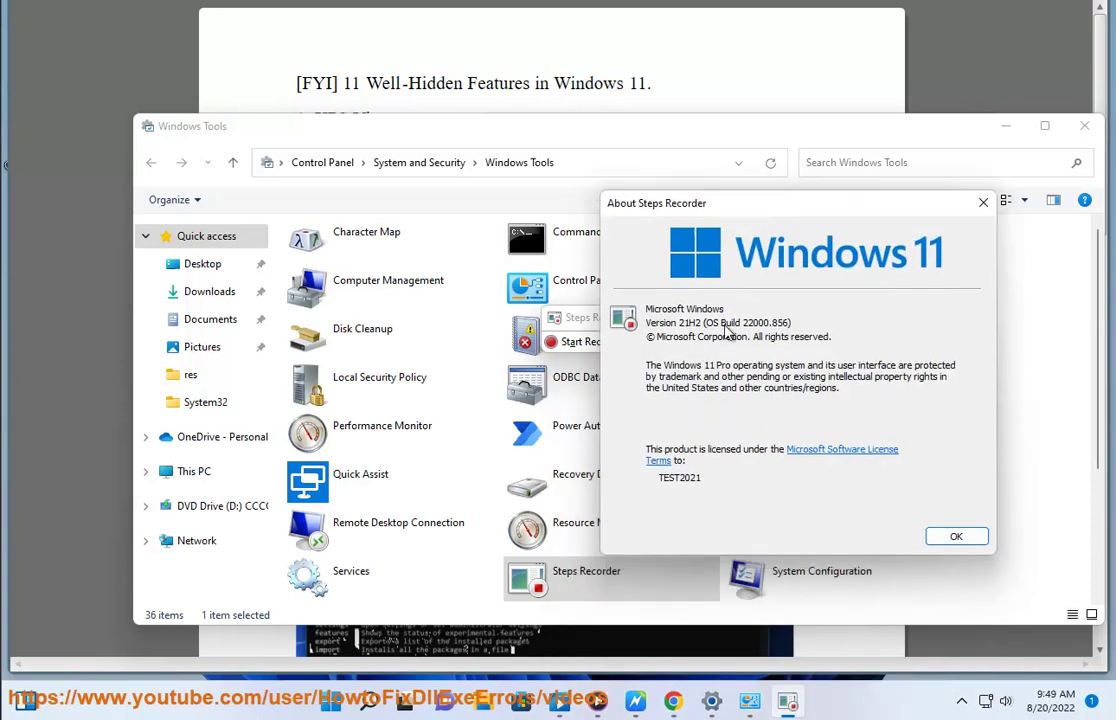
click(957, 537)
click(838, 320)
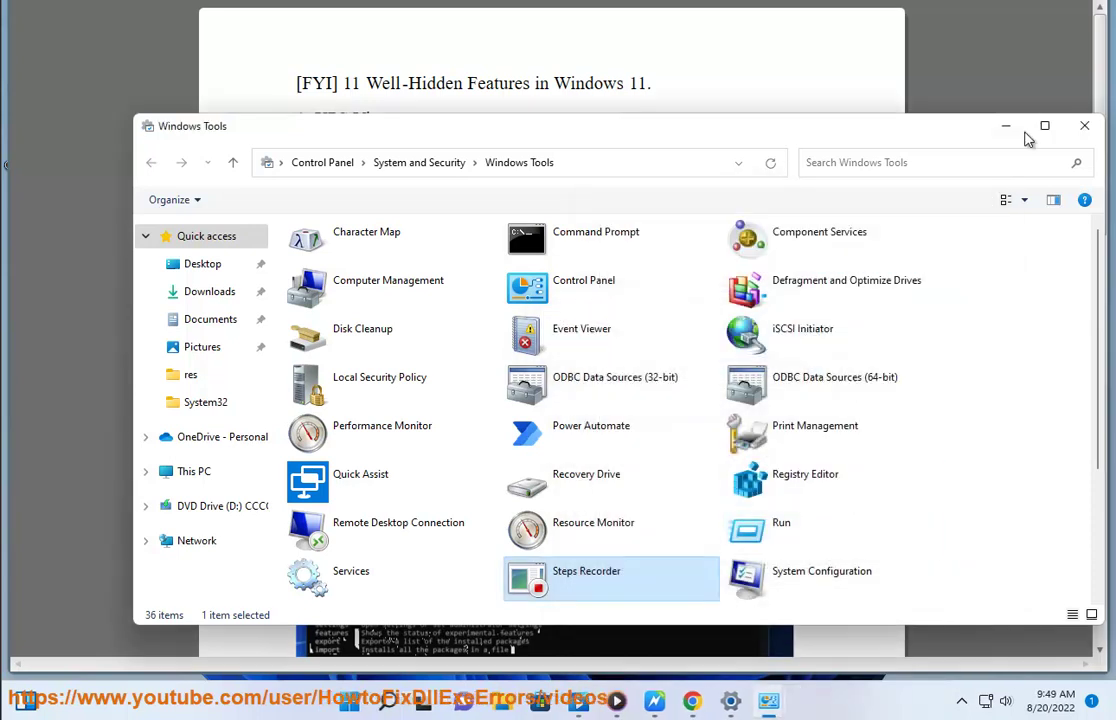
click(1082, 125)
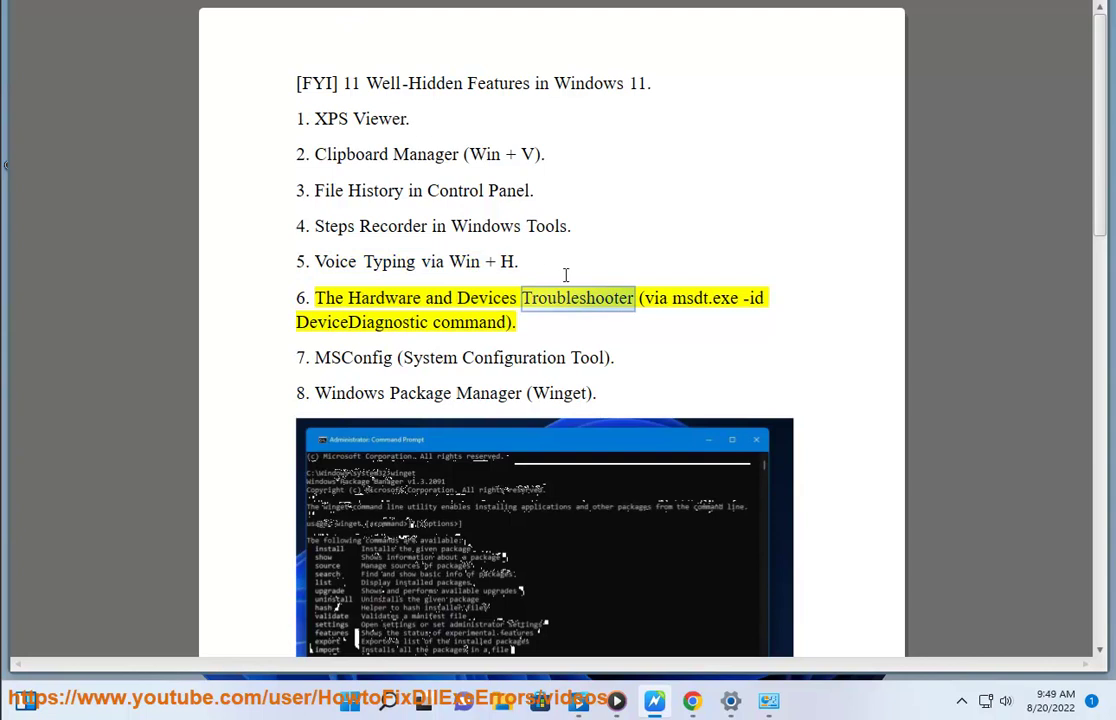
drag(526, 222, 349, 253)
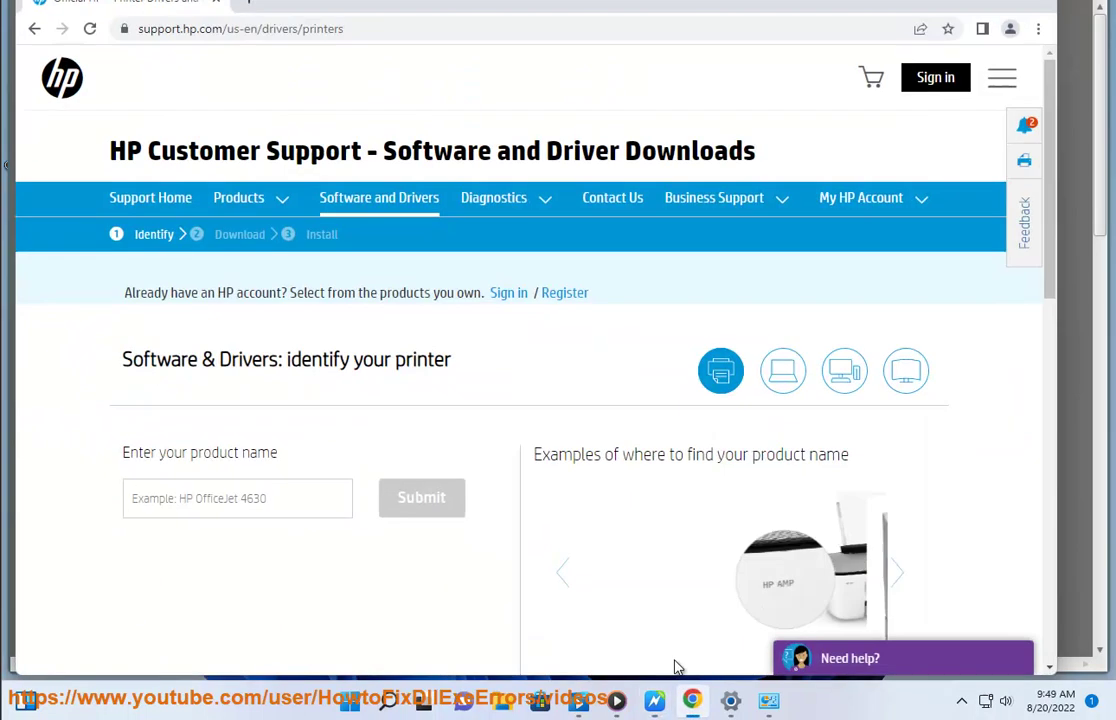
click(692, 700)
drag(481, 368, 281, 362)
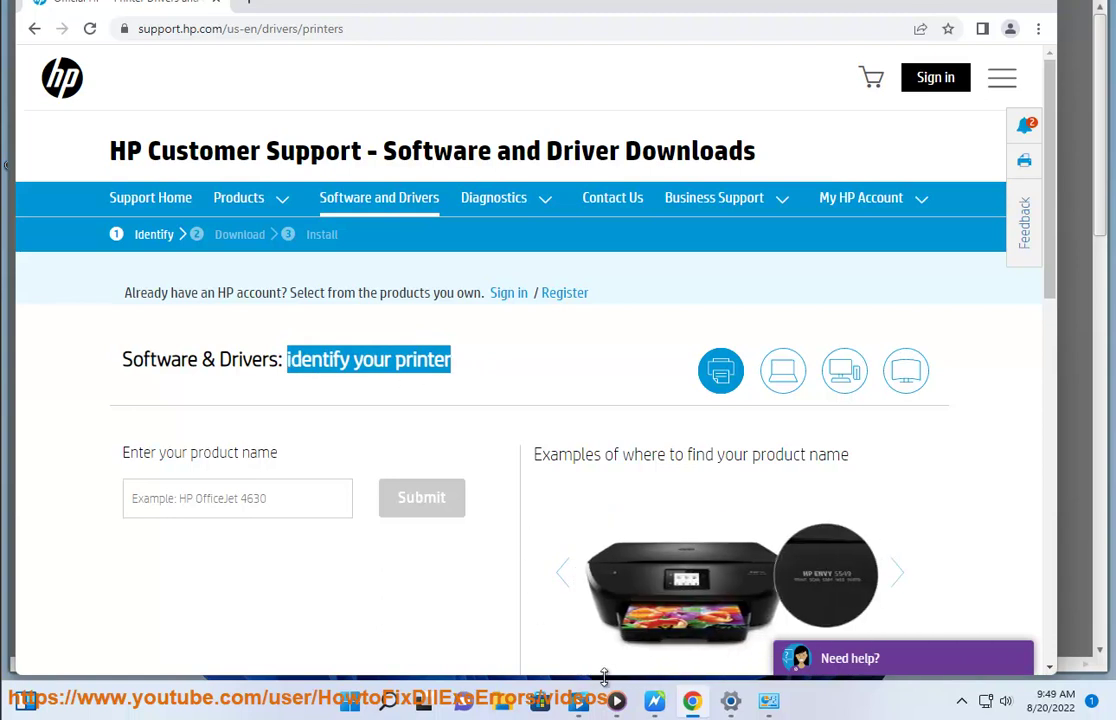
click(654, 700)
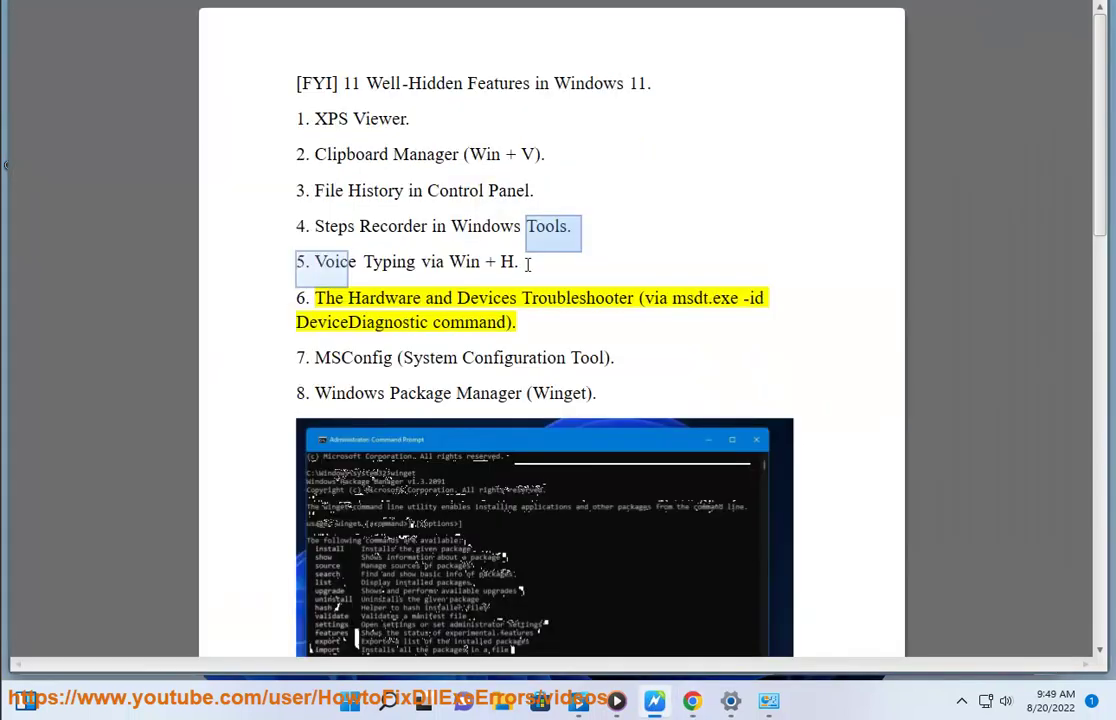
key(alt+Tab)
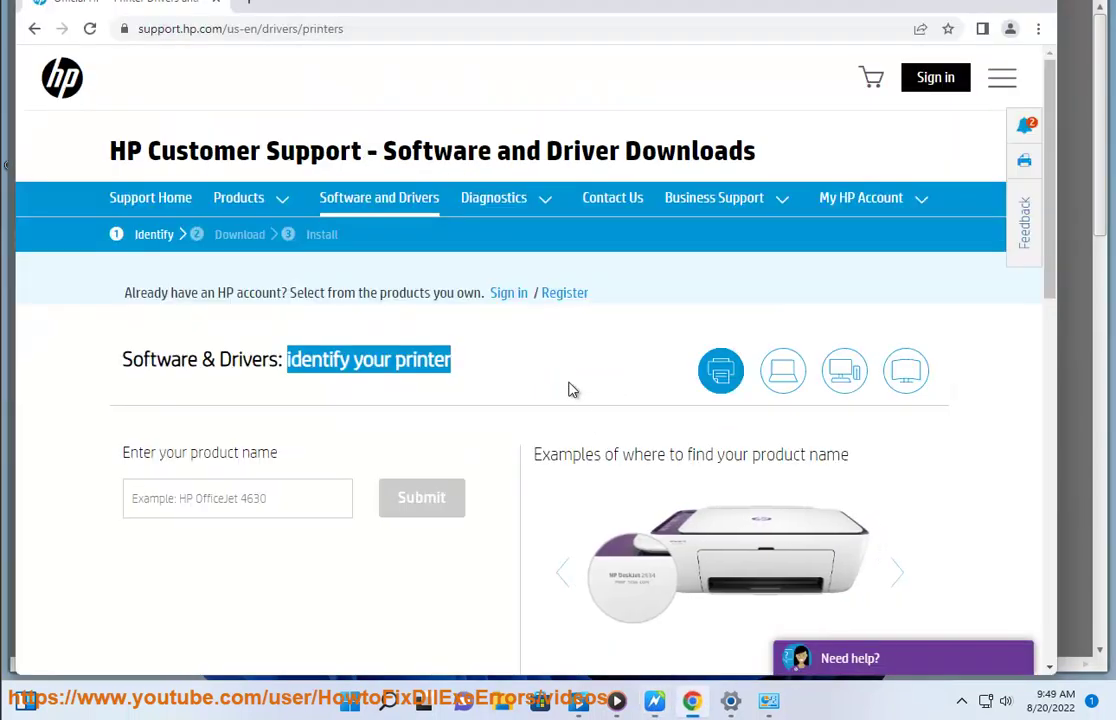
key(super+h)
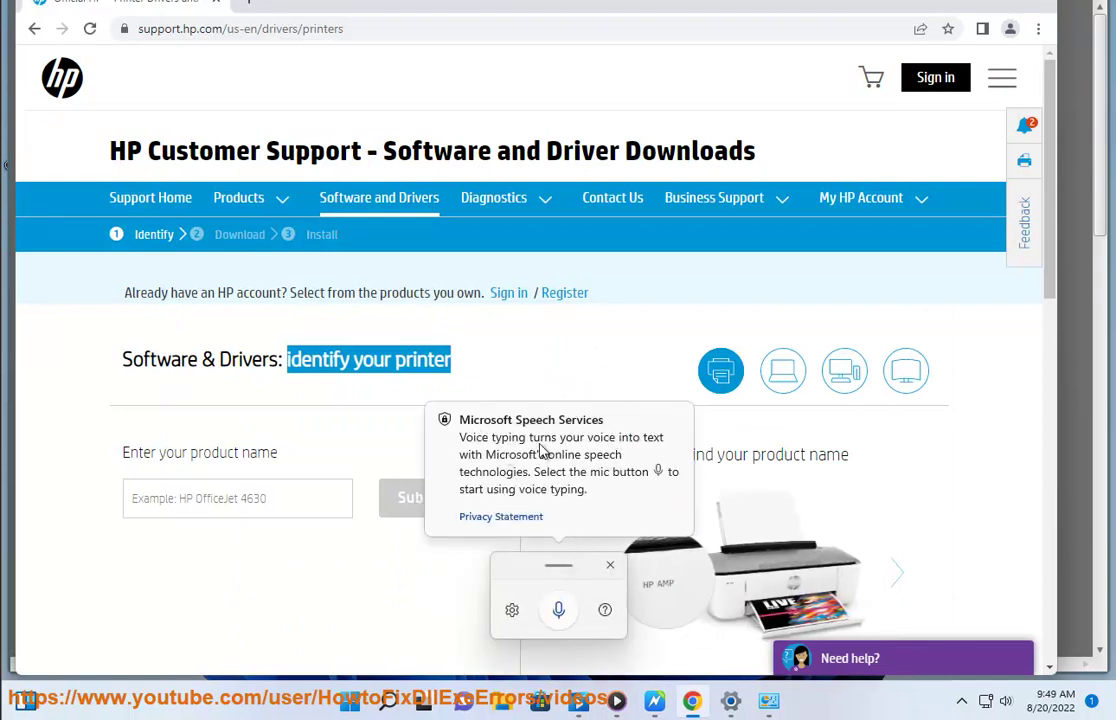
click(514, 612)
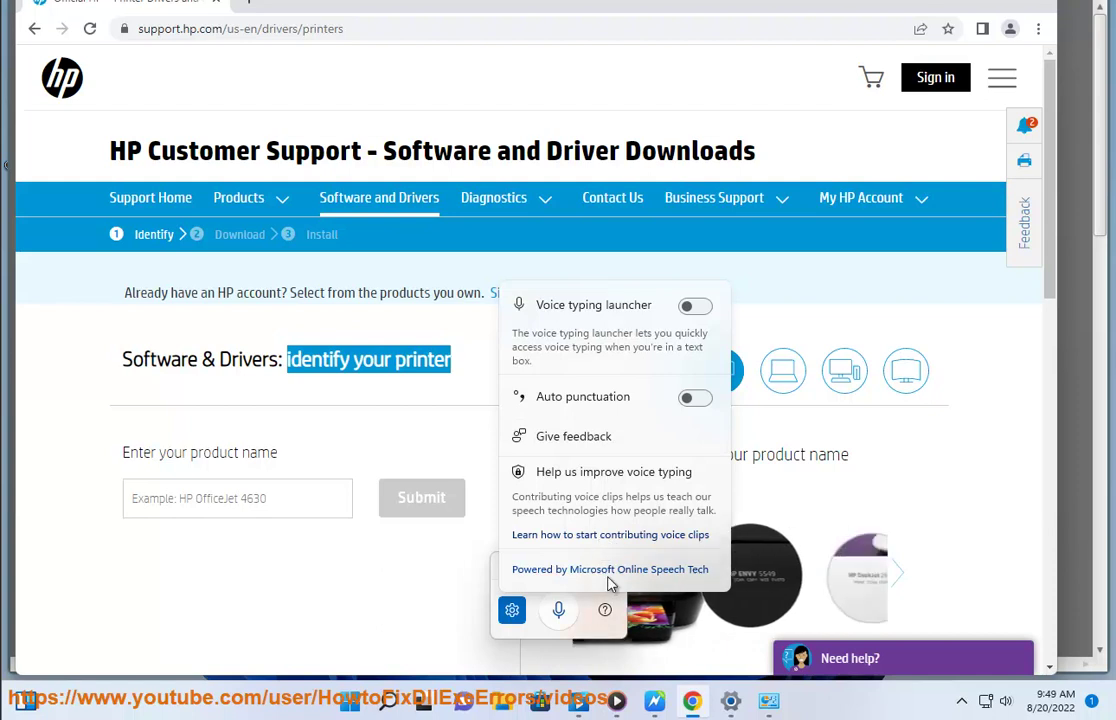
click(416, 359)
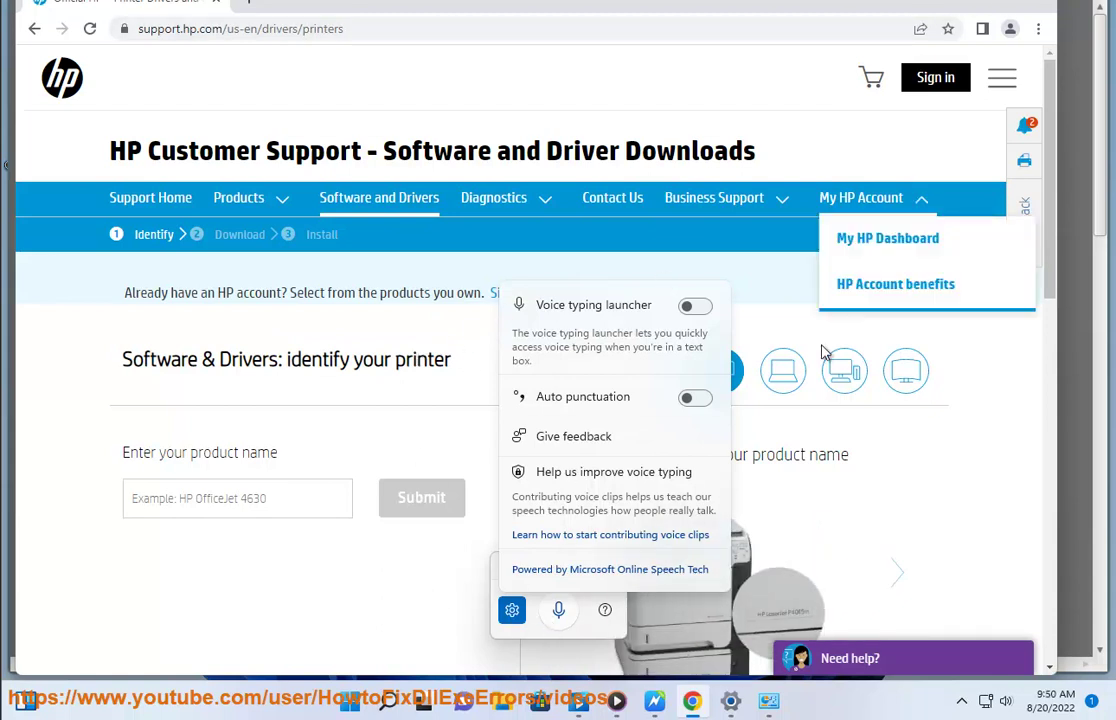
click(511, 610)
click(609, 566)
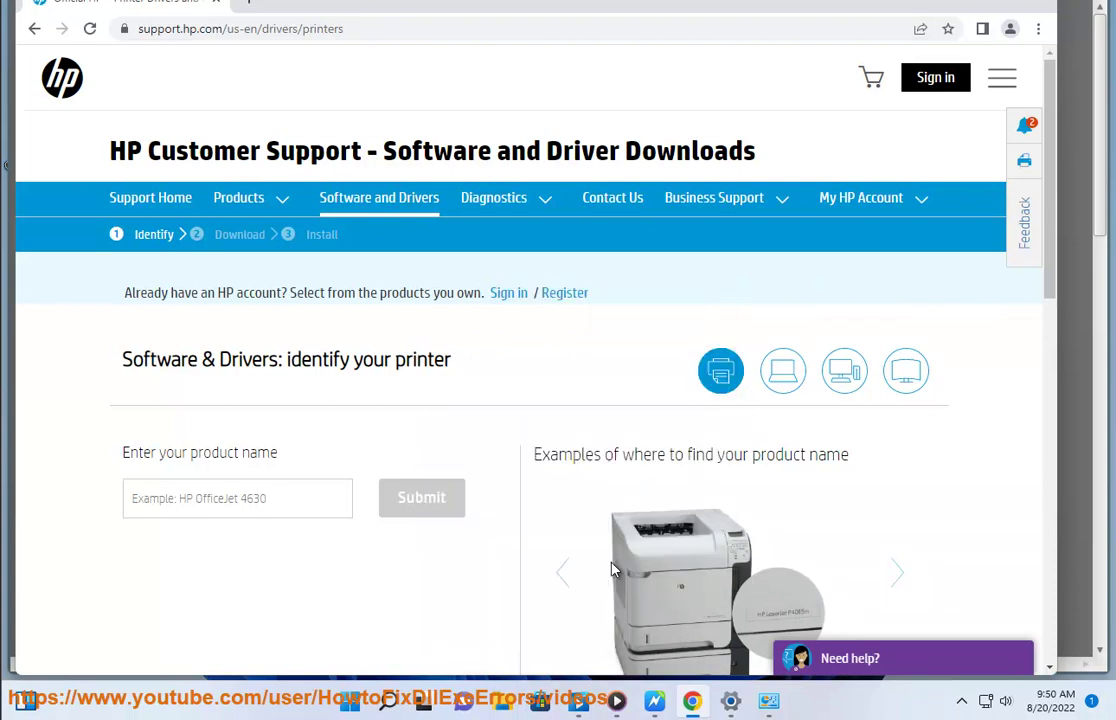
key(alt+Tab)
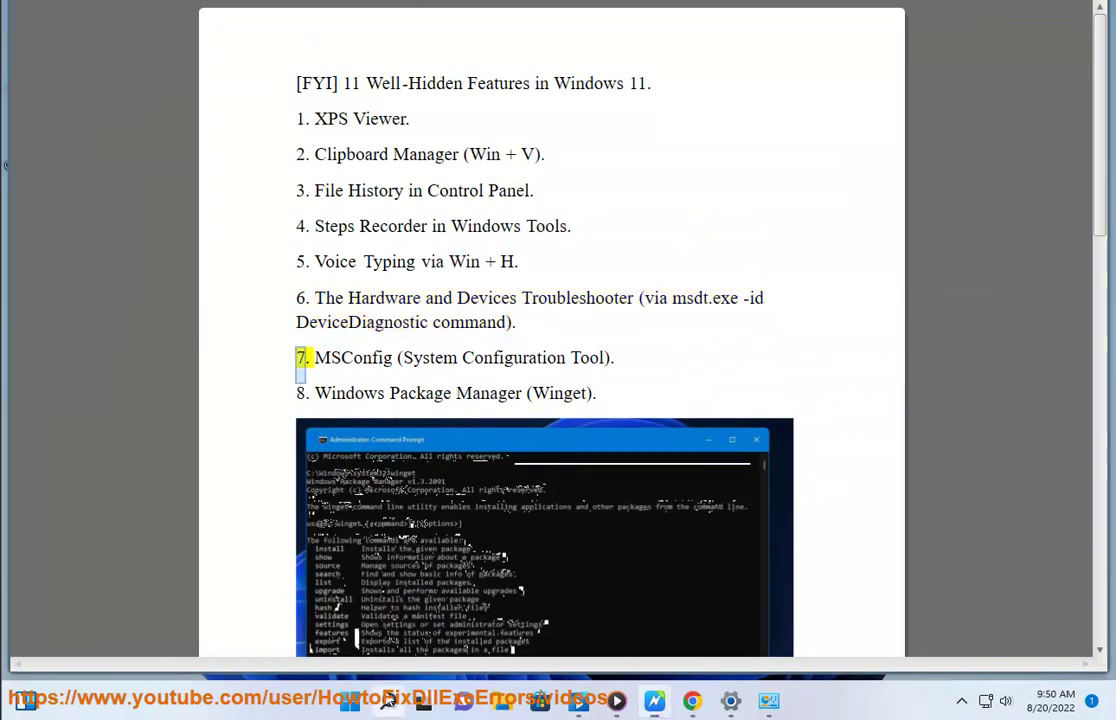
click(390, 692)
click(692, 555)
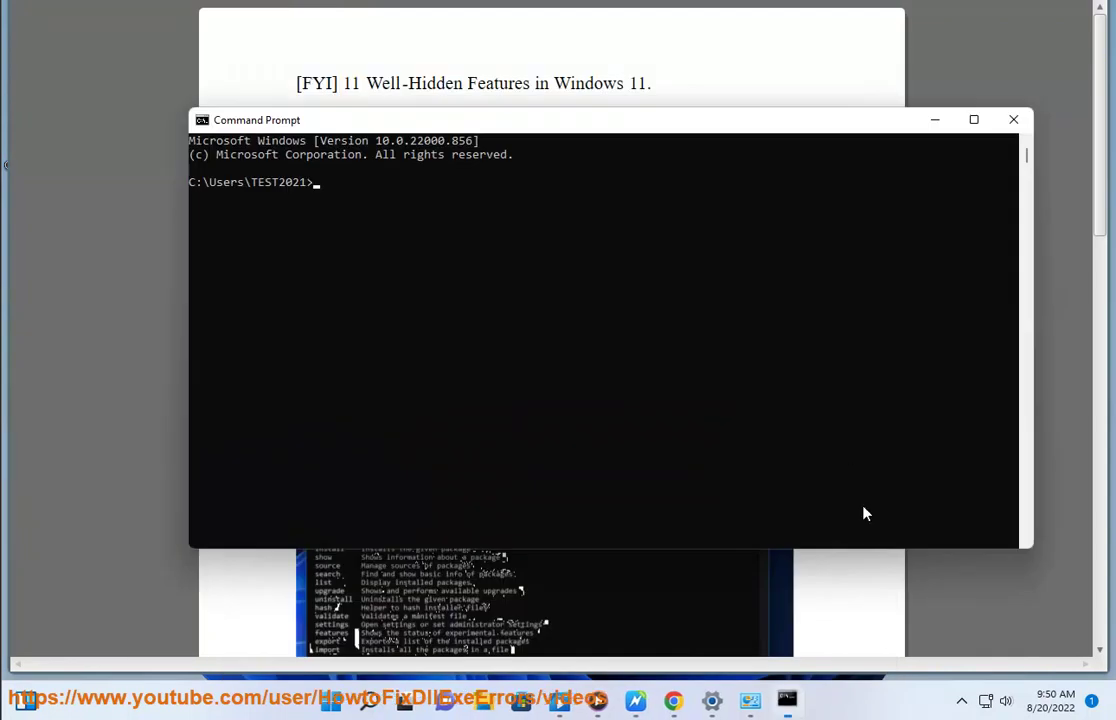
drag(673, 298, 430, 316)
key(ctrl+c)
click(787, 700)
key(ctrl+v)
key(Return)
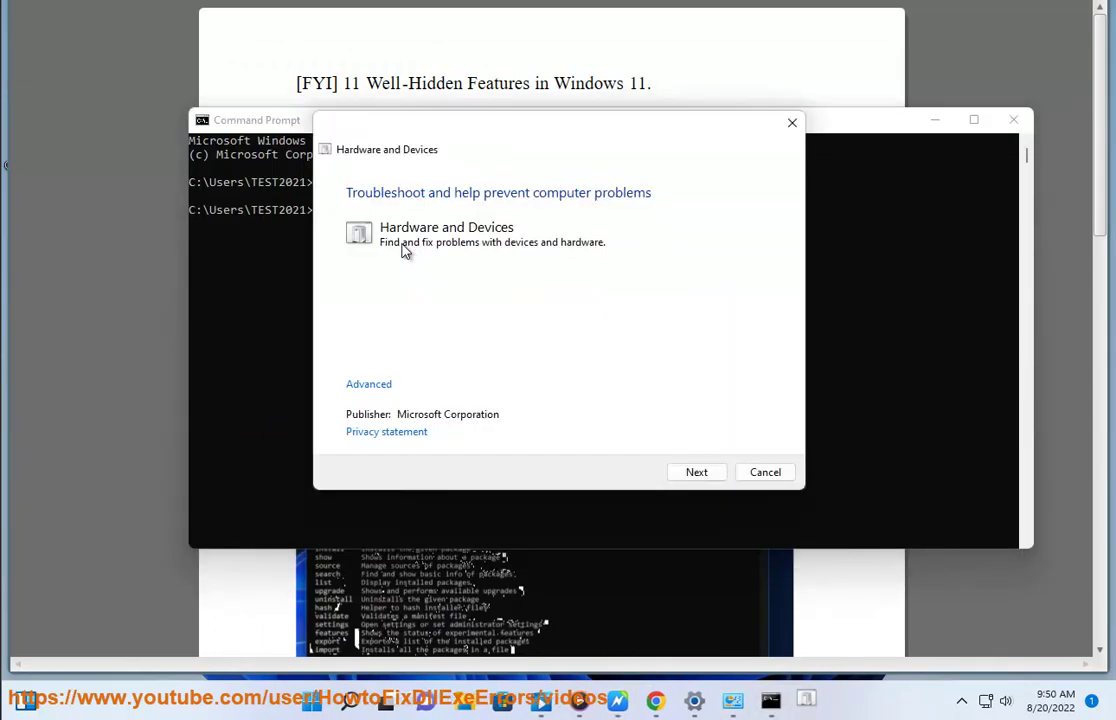
click(370, 386)
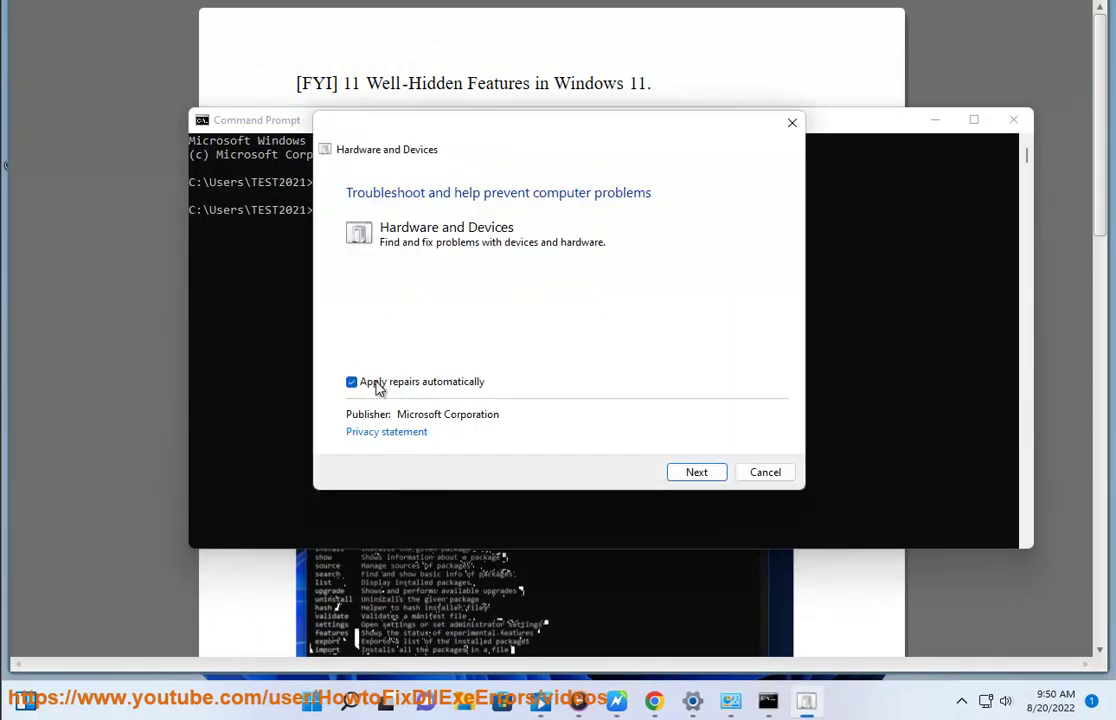
click(765, 472)
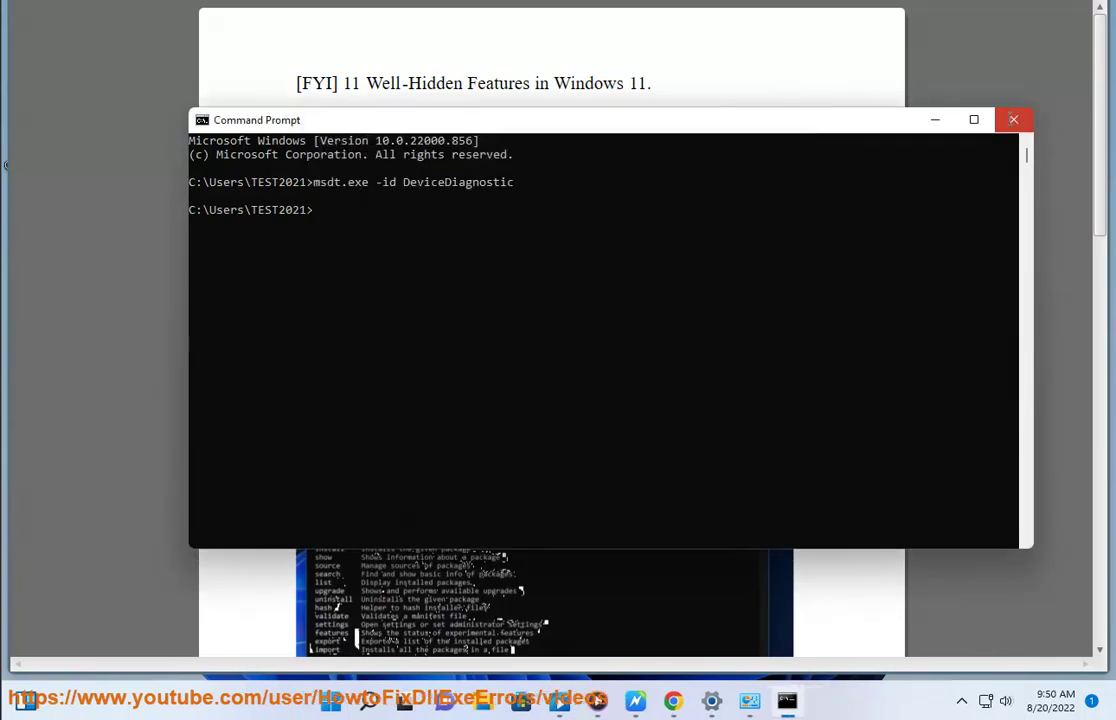
click(1013, 119)
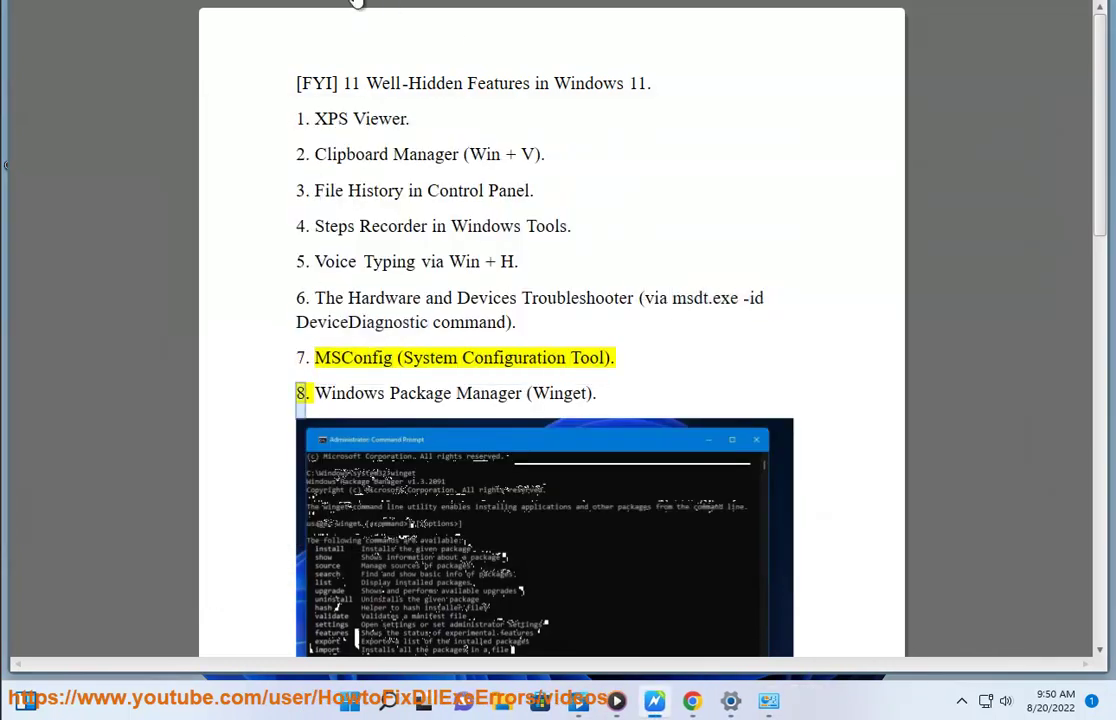
click(386, 700)
text(msc)
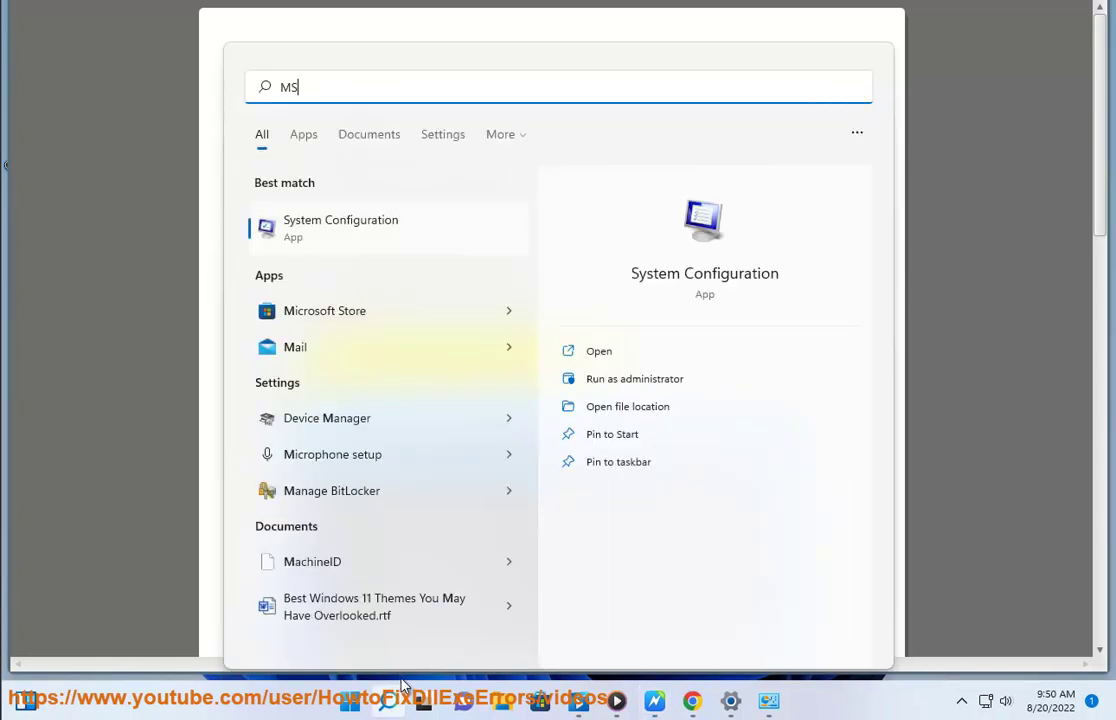
click(356, 242)
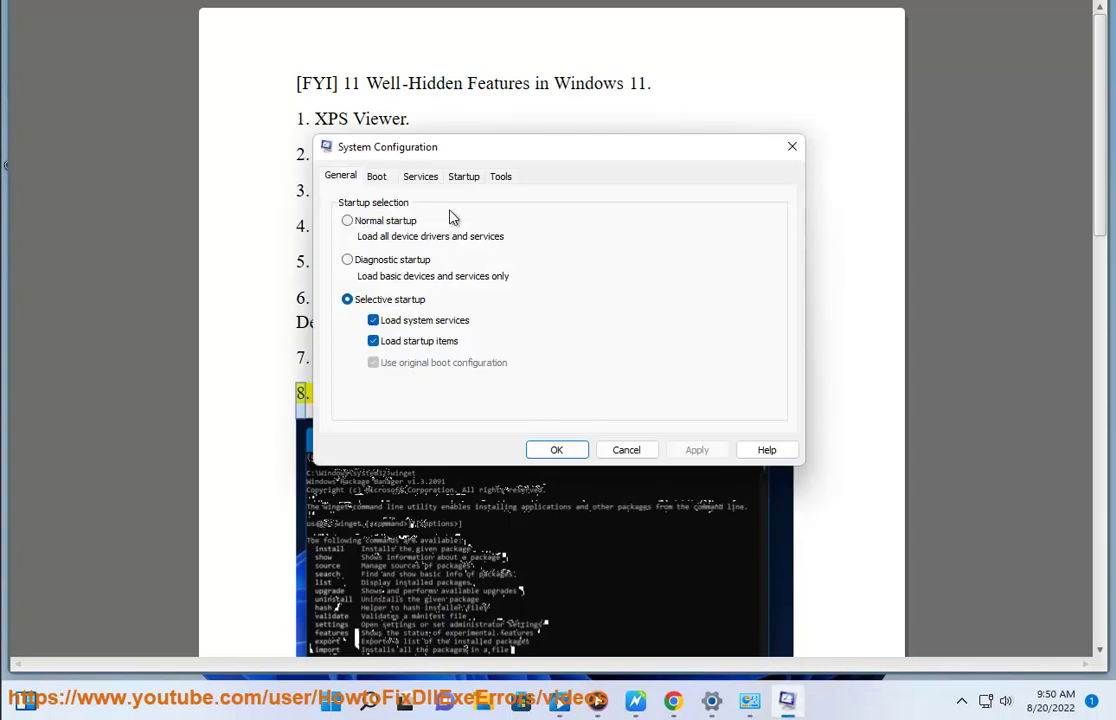
click(501, 178)
click(466, 178)
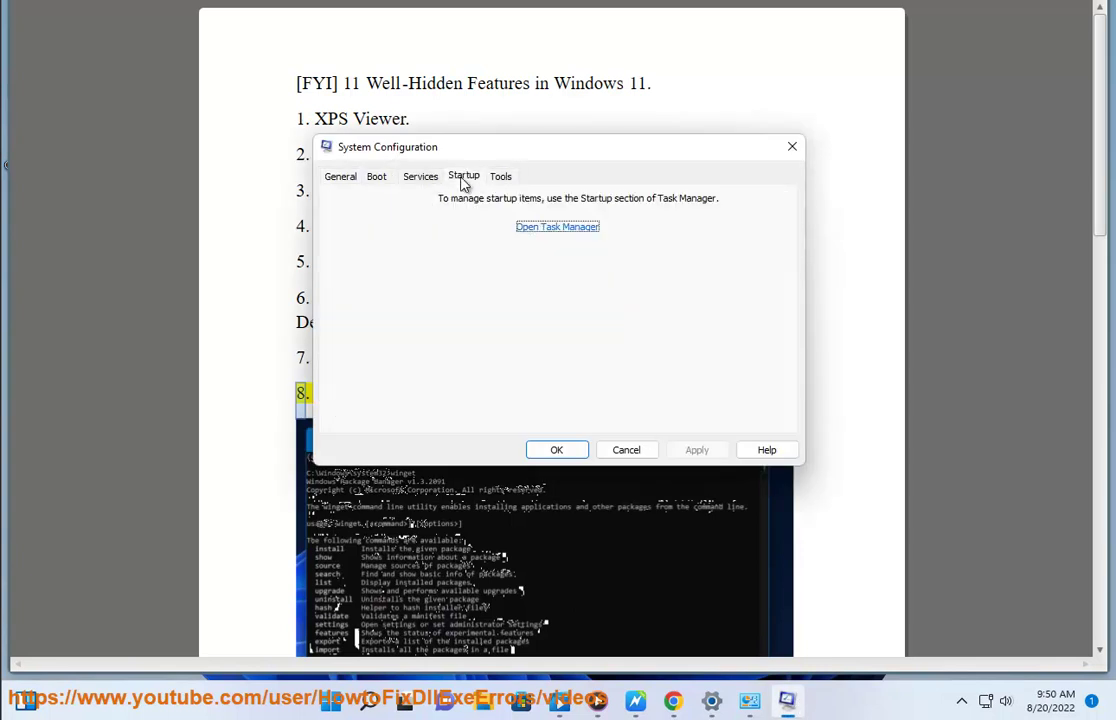
click(500, 178)
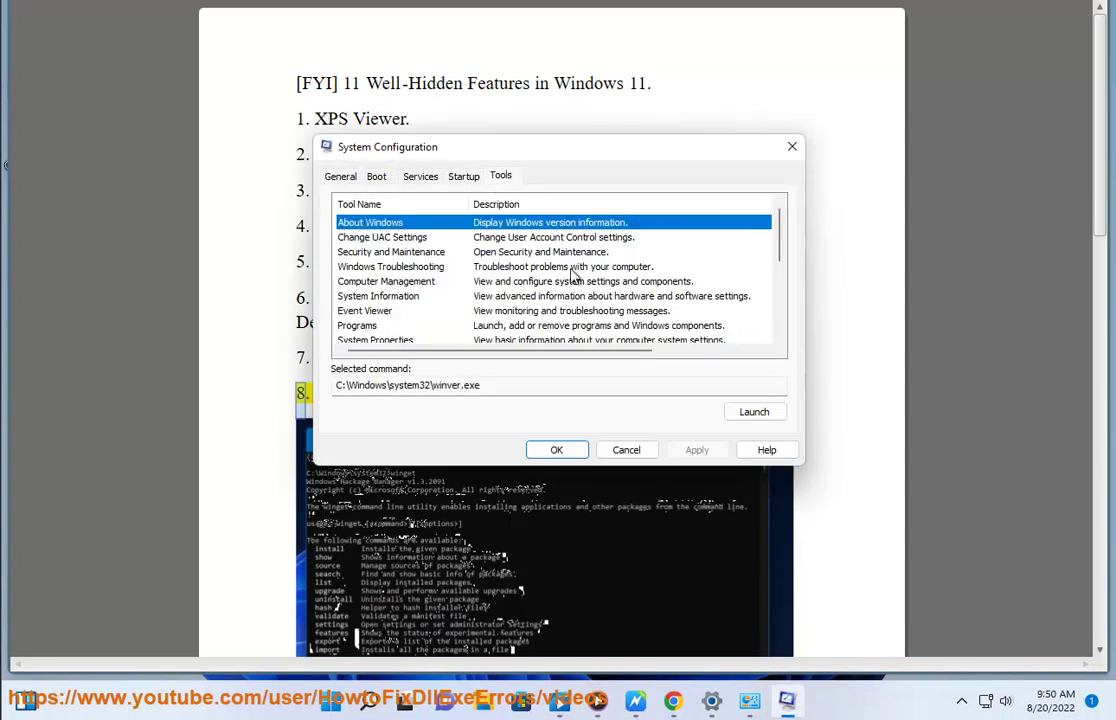
drag(486, 387, 388, 386)
click(341, 177)
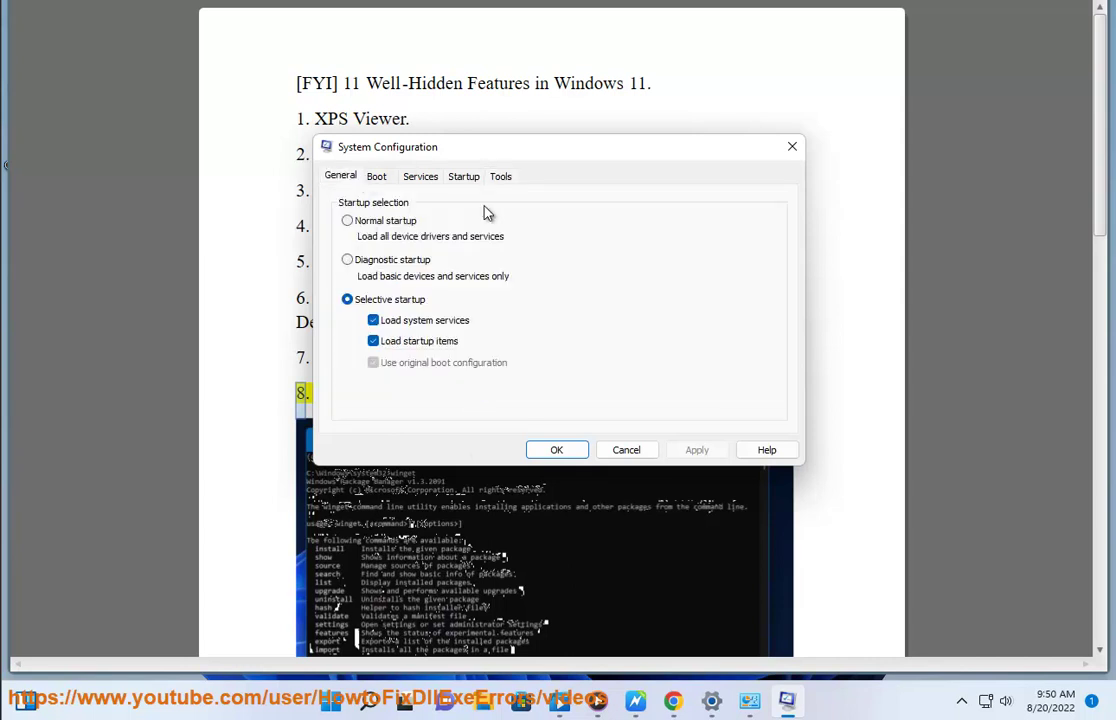
click(420, 177)
click(466, 177)
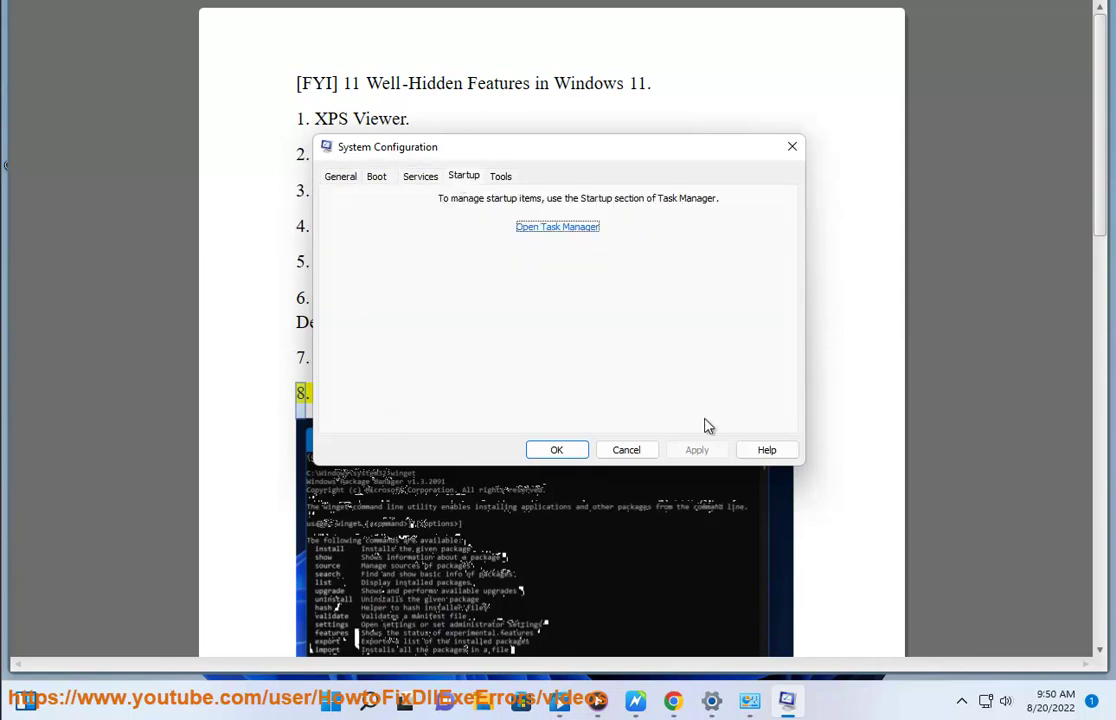
click(632, 452)
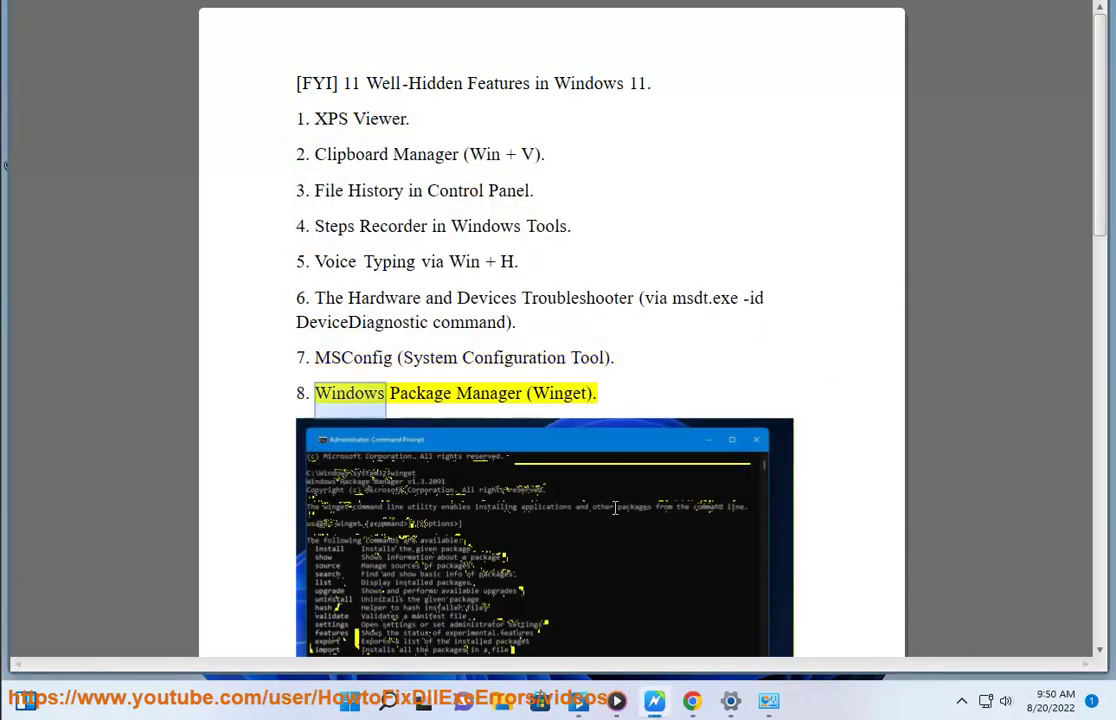
scroll(545, 408, down, 1)
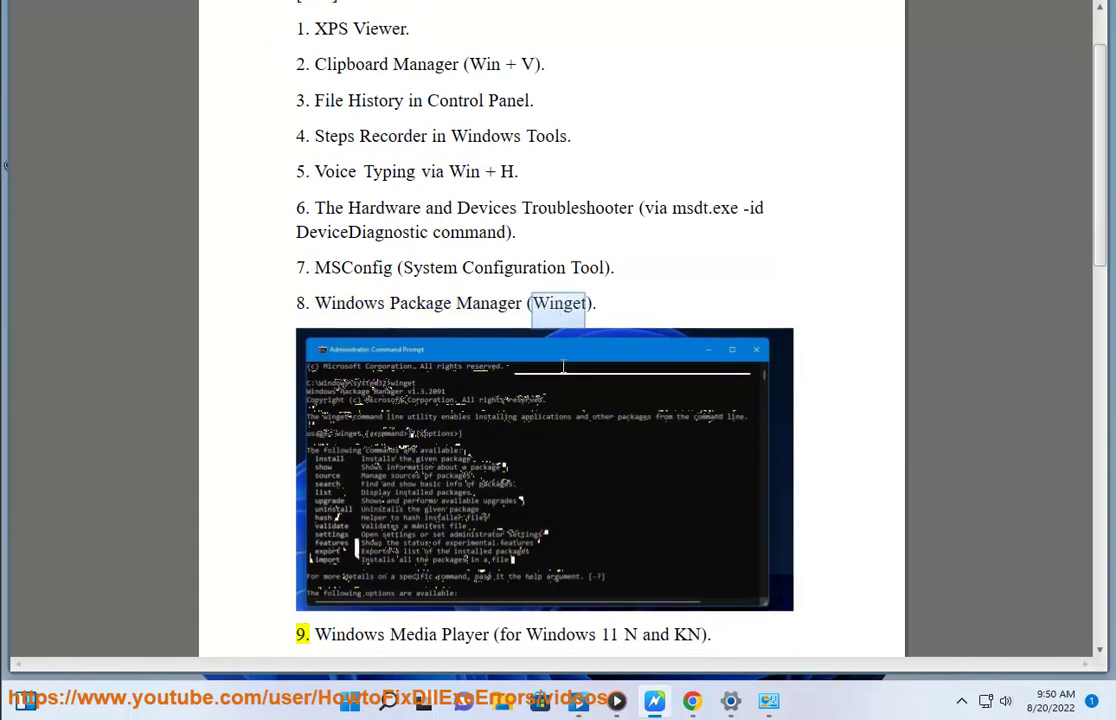
click(396, 690)
click(719, 456)
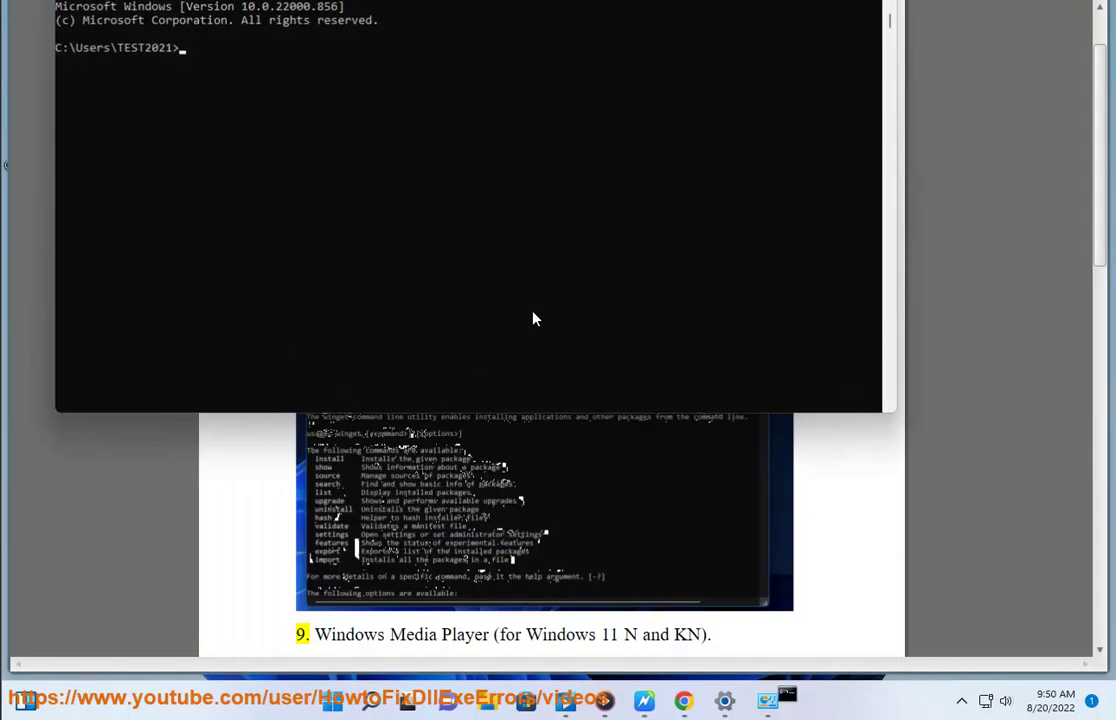
text(winget)
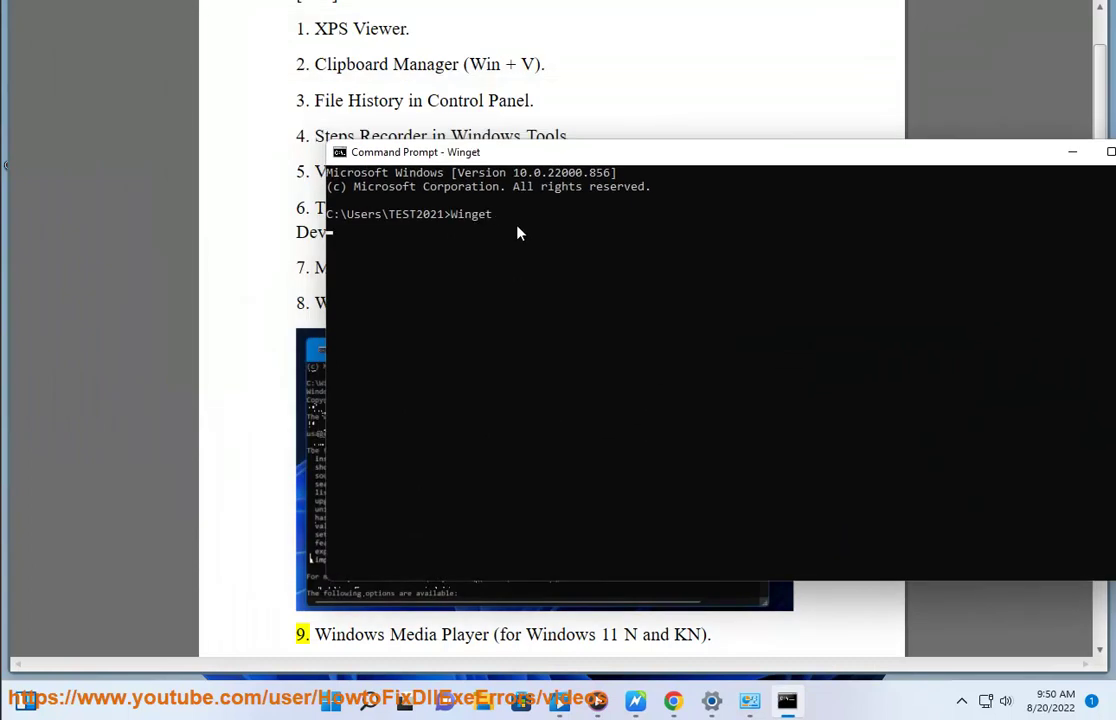
key(Return)
drag(380, 203, 620, 203)
click(619, 228)
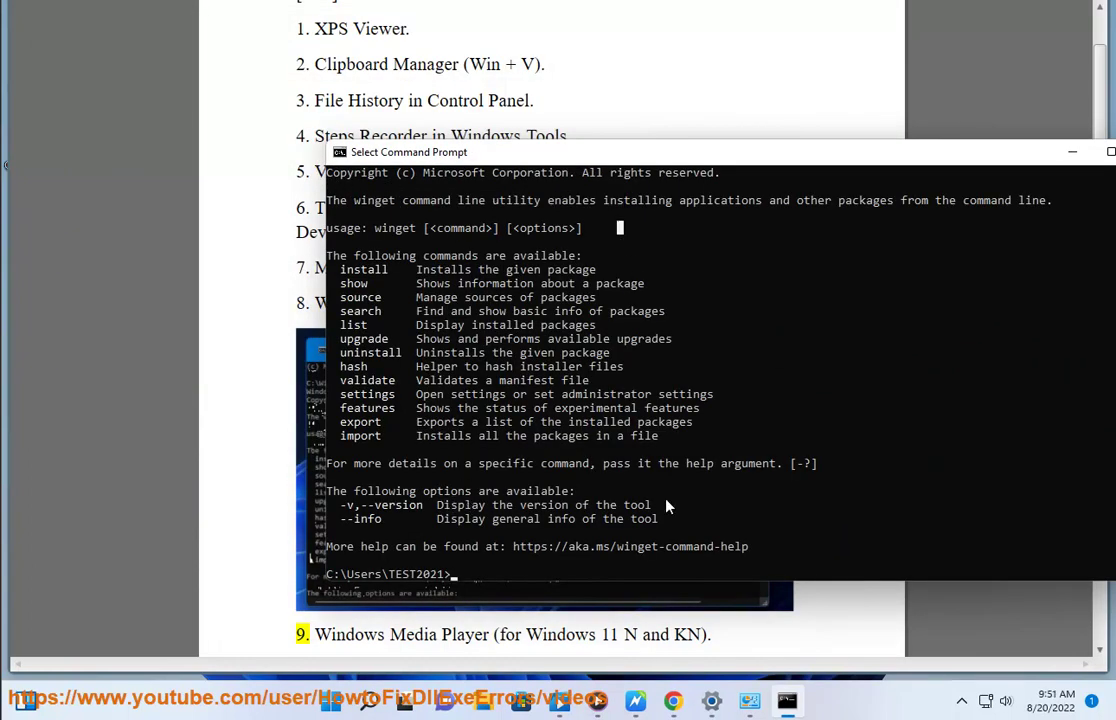
mouse_move(710, 546)
mouse_down()
mouse_move(740, 556)
mouse_move(710, 546)
mouse_up()
Cancel the XPS Viewer install, then launch Windows Media Player and dismiss its welcome setup
click(971, 142)
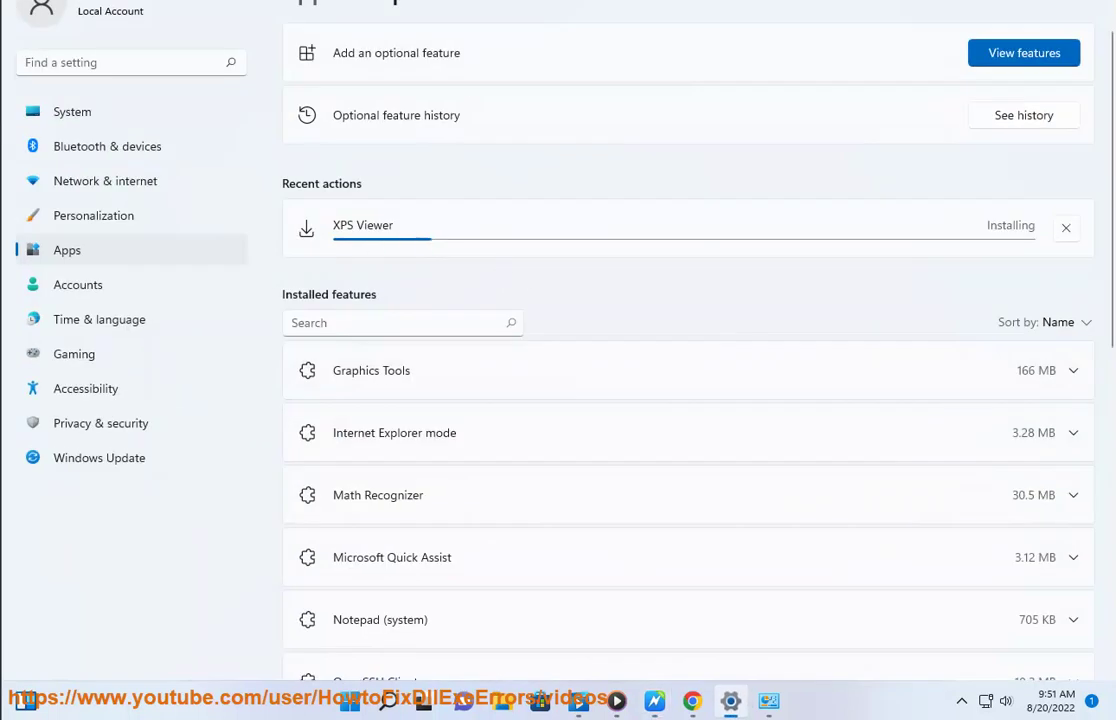
click(1066, 228)
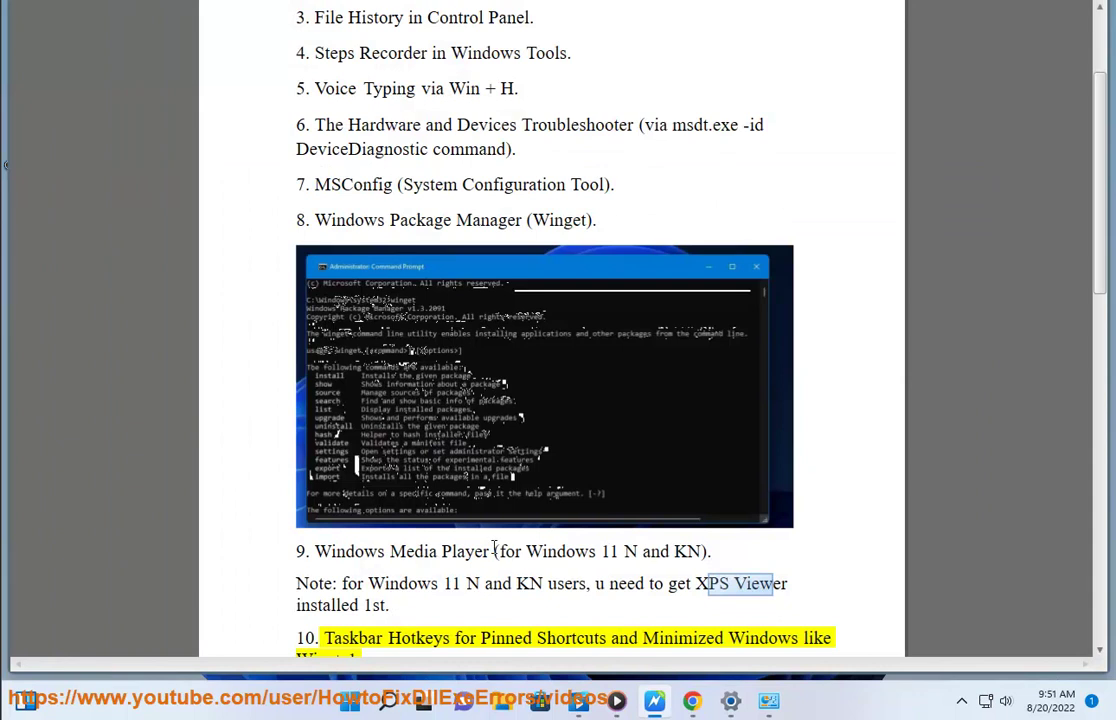
key(super)
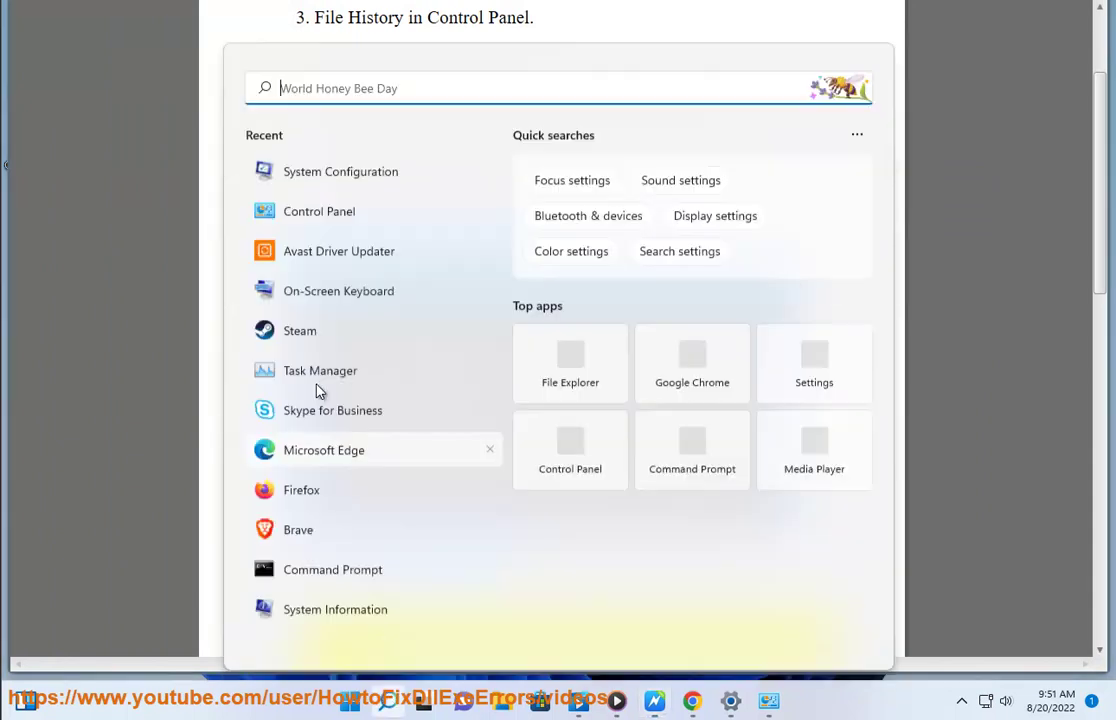
text(Windows Media Player)
click(410, 245)
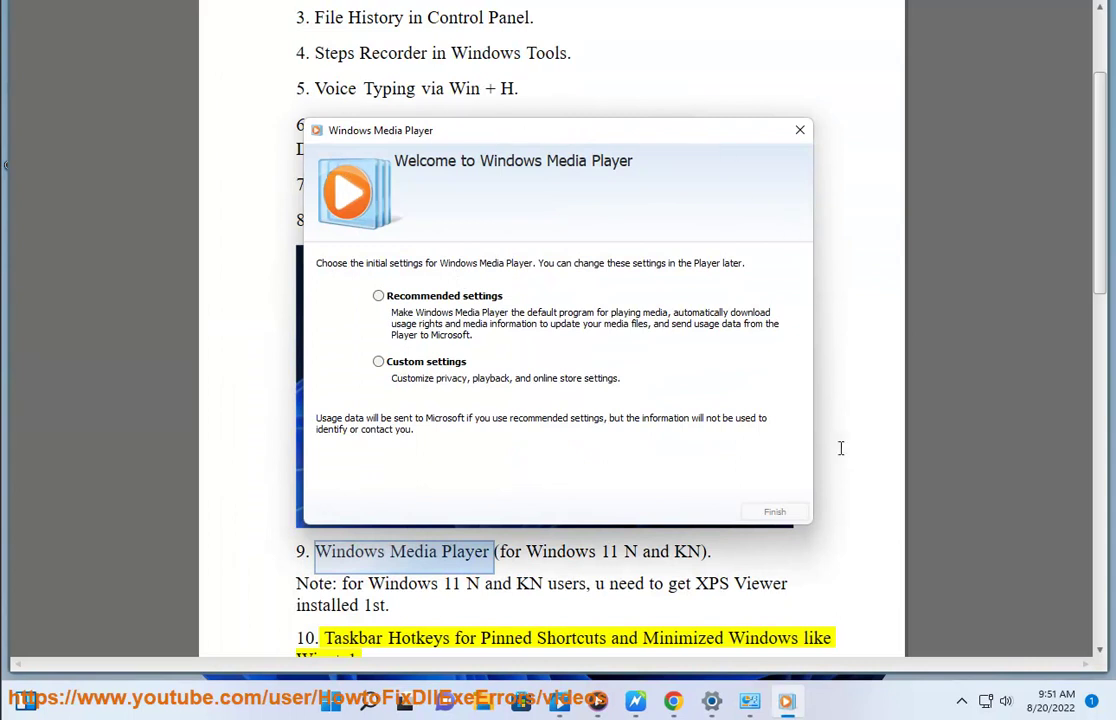
click(800, 130)
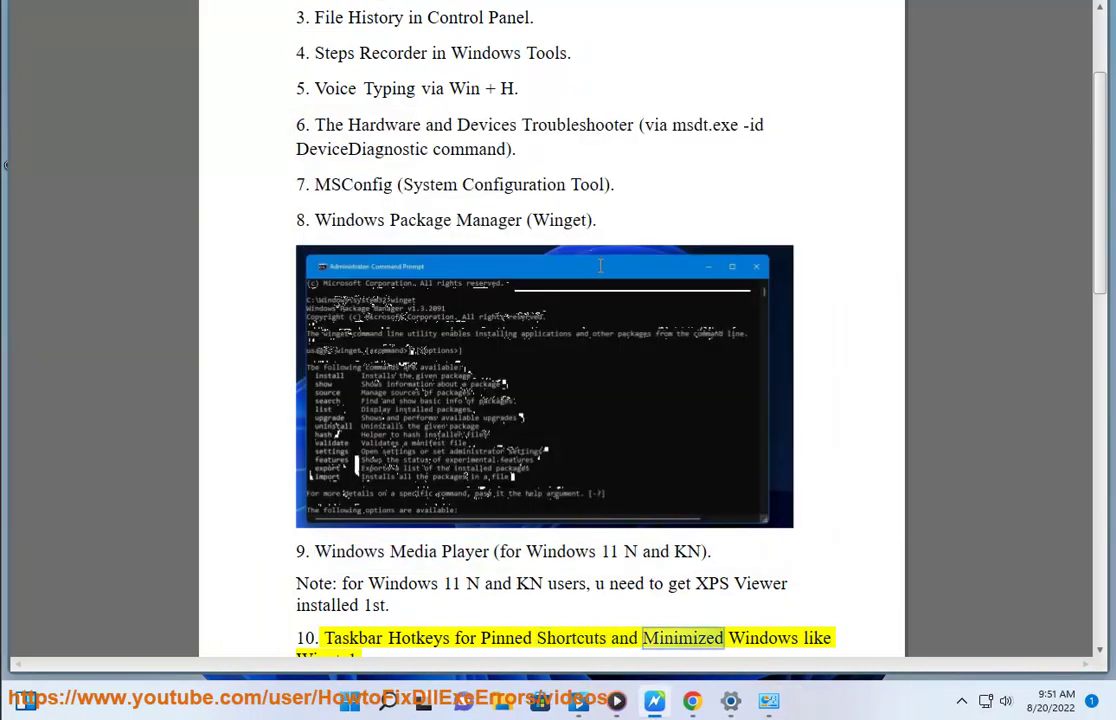
Scroll the Word document down to item 11, Volume Mixer (sndvol.exe), on page two
scroll(603, 266, down, 1)
scroll(613, 320, down, 1)
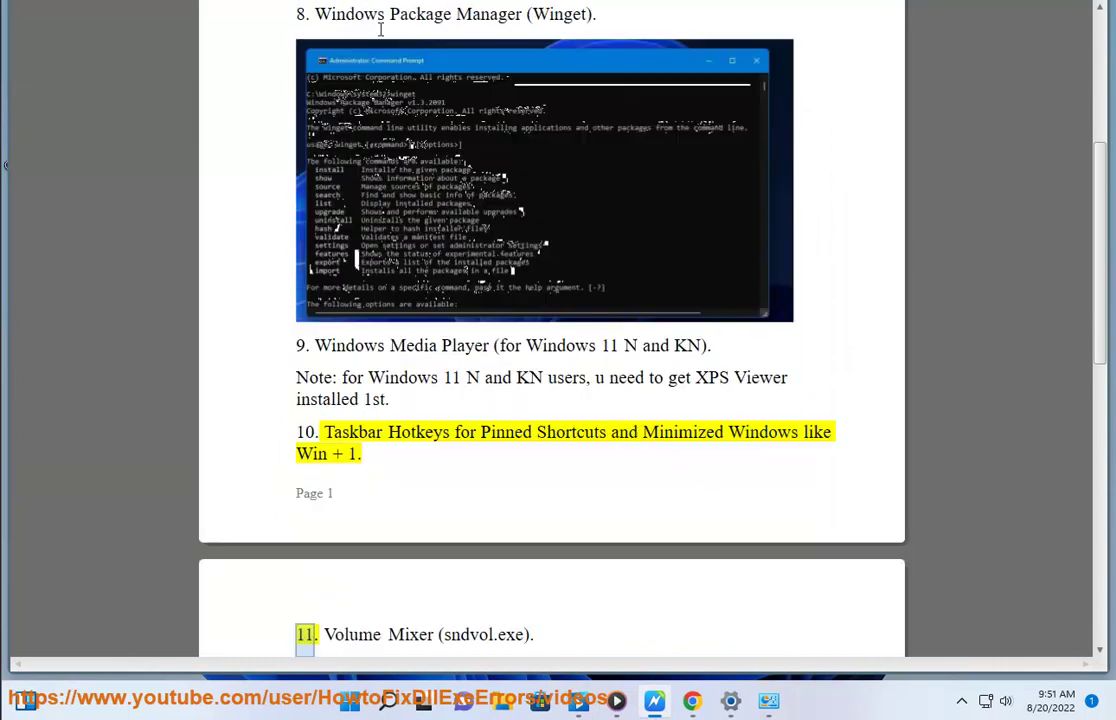